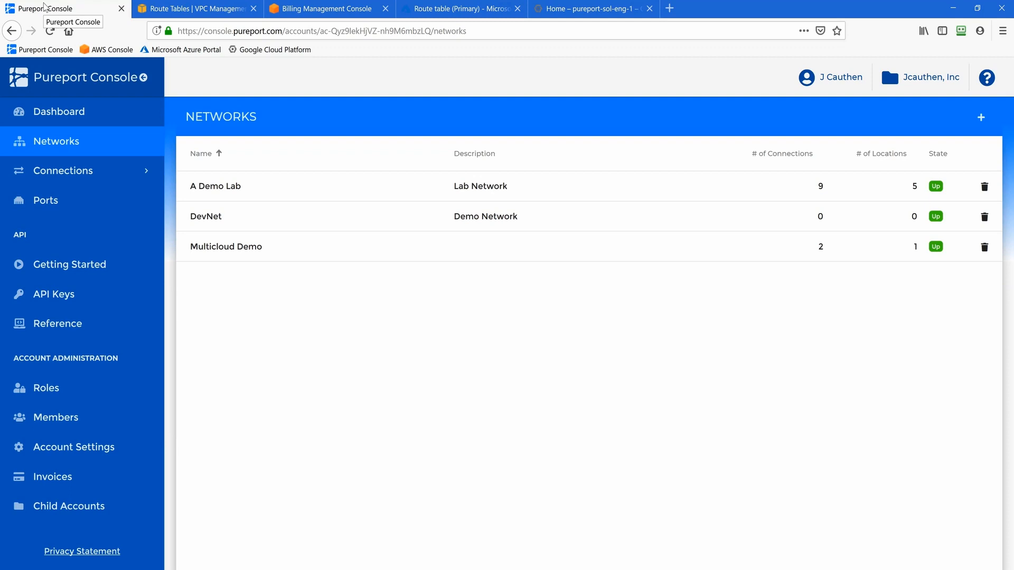
# Open the Multicloud Demo network in Pureport Console, and switch to the AWS console to review the Demo VPC route table
pyautogui.click(324, 253)
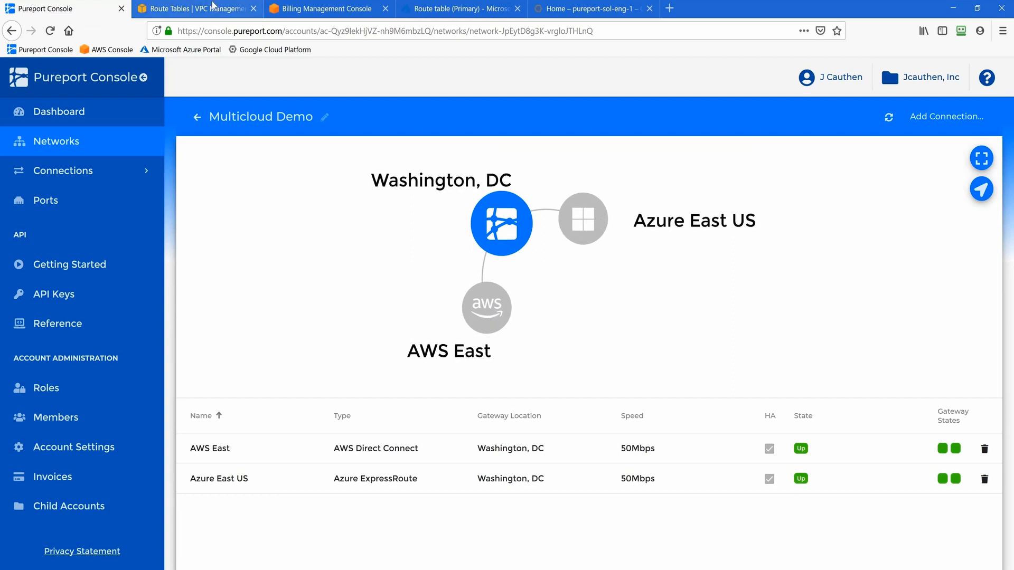
pyautogui.click(212, 6)
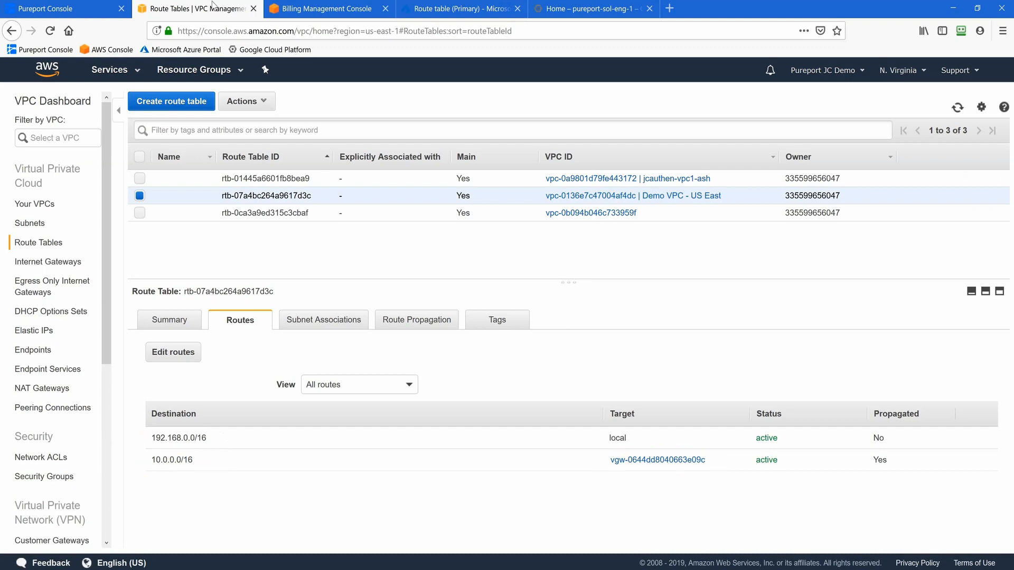
# Switch to the Azure portal and view the primary route table of demo-expressroute's Azure private peering
pyautogui.click(462, 8)
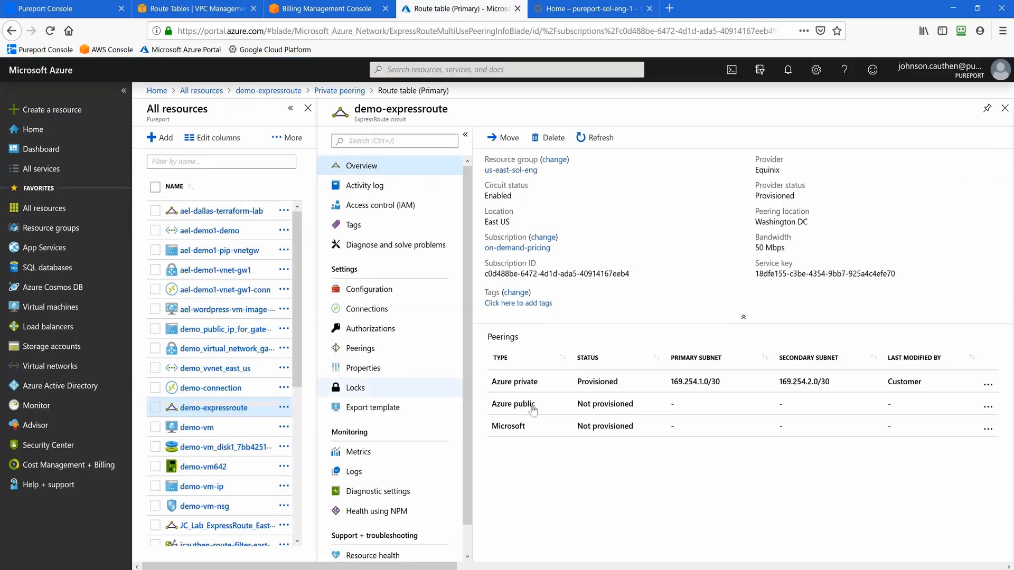
pyautogui.click(594, 358)
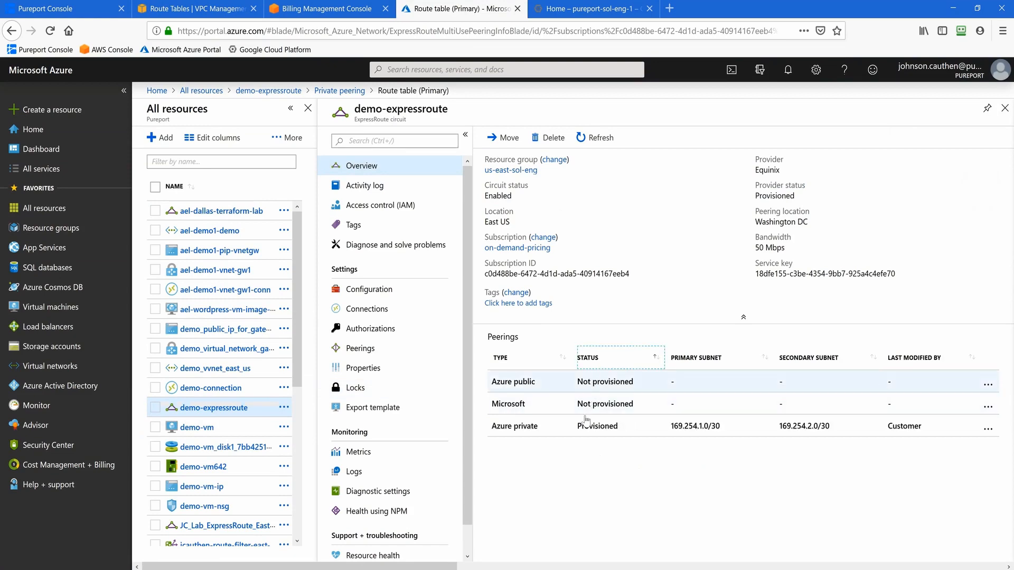
pyautogui.click(585, 428)
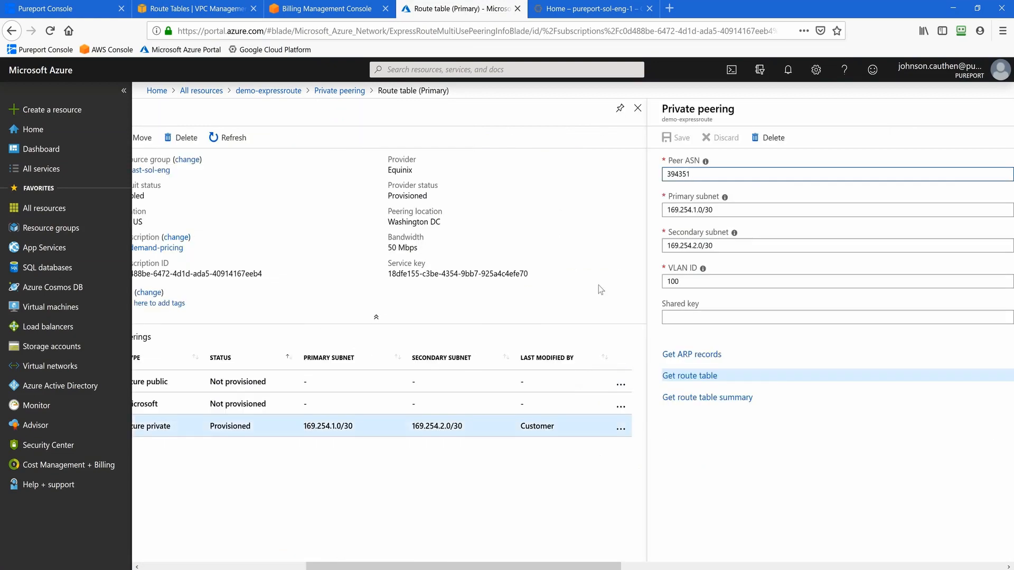
pyautogui.click(690, 376)
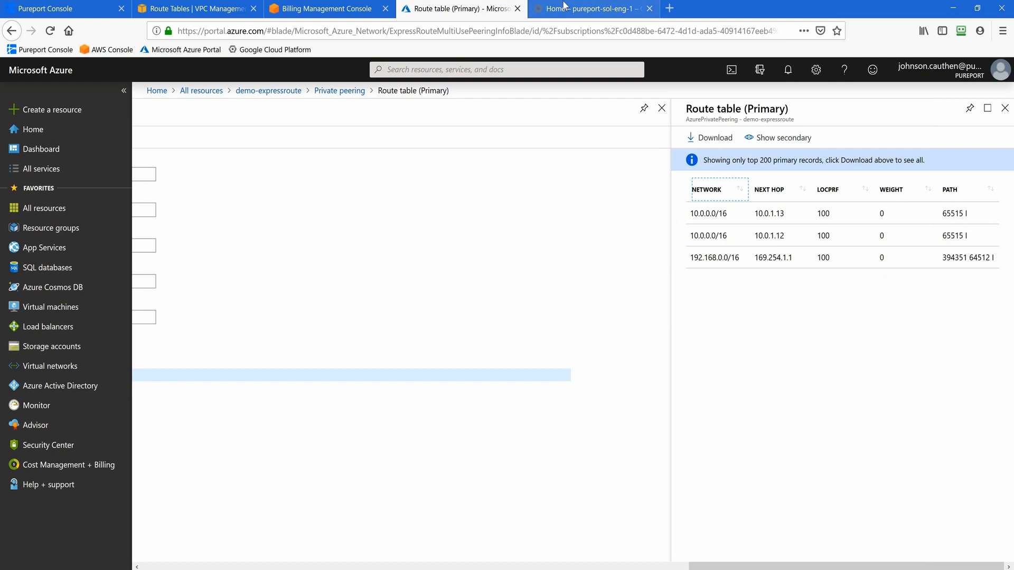
# Switch to Google Cloud Platform and open the Interconnect page under Hybrid Connectivity
pyautogui.click(563, 7)
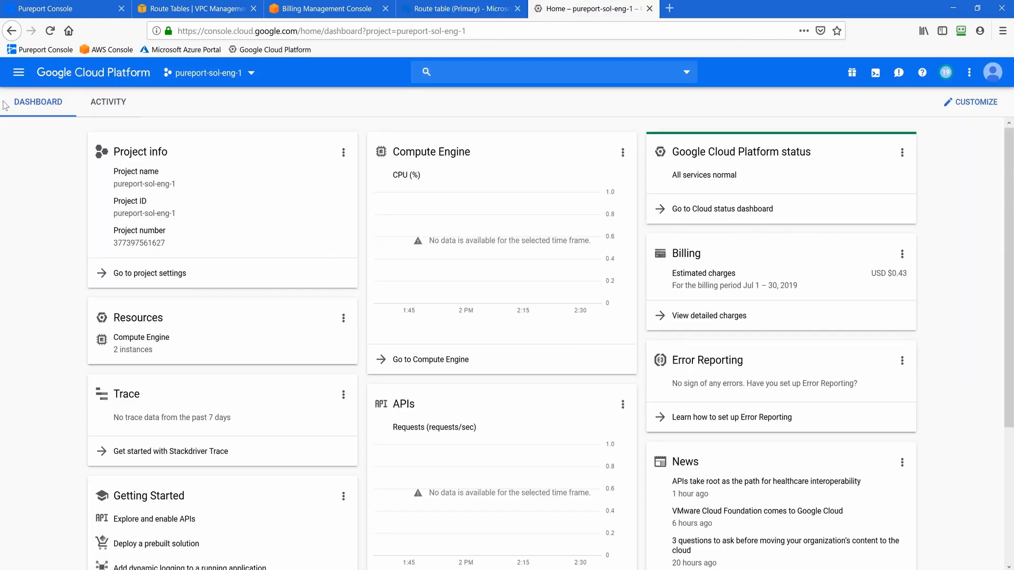
pyautogui.click(12, 75)
pyautogui.scroll(-5, 109, 438)
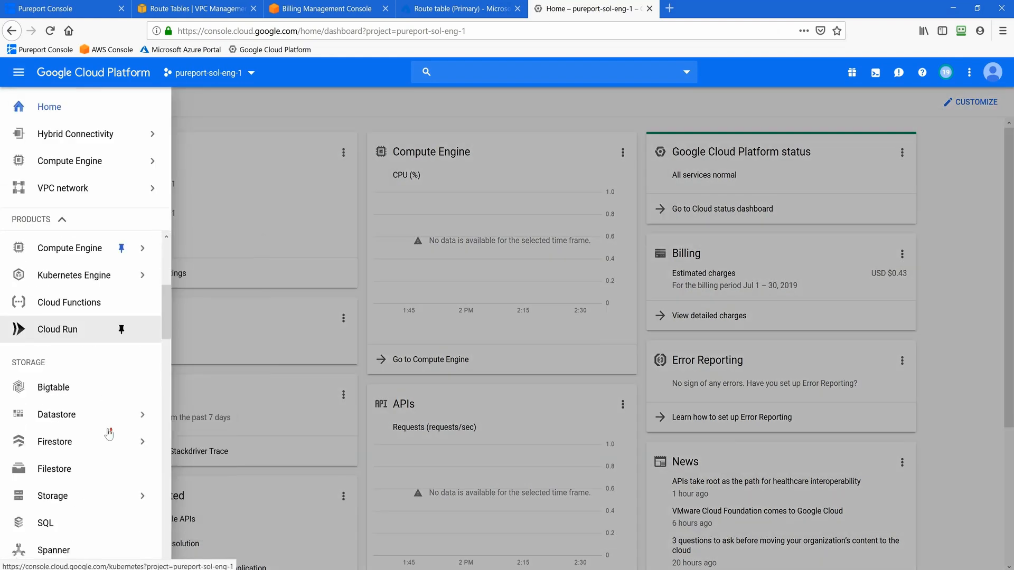
pyautogui.scroll(-5, 109, 433)
pyautogui.moveTo(86, 406)
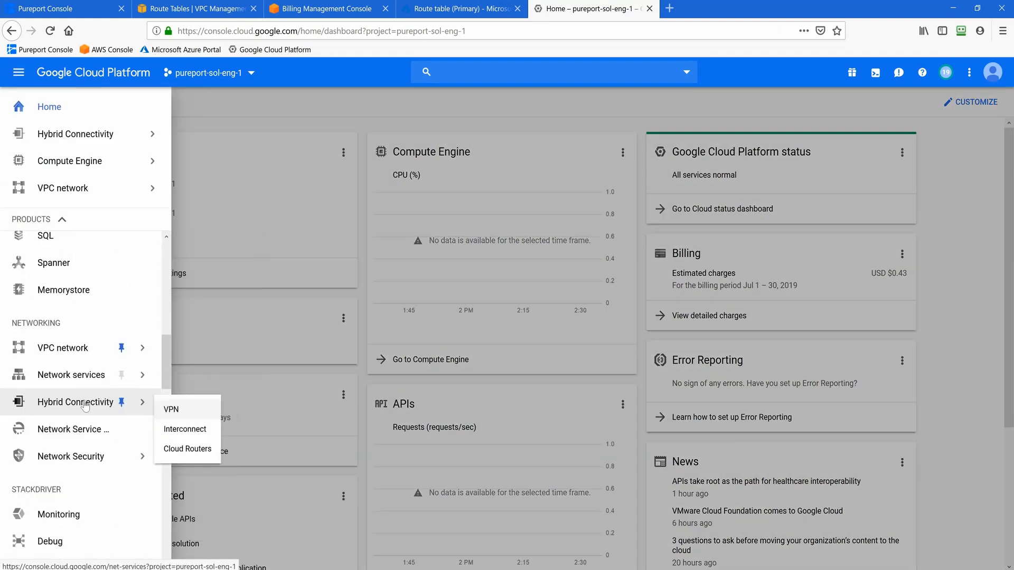
pyautogui.click(191, 434)
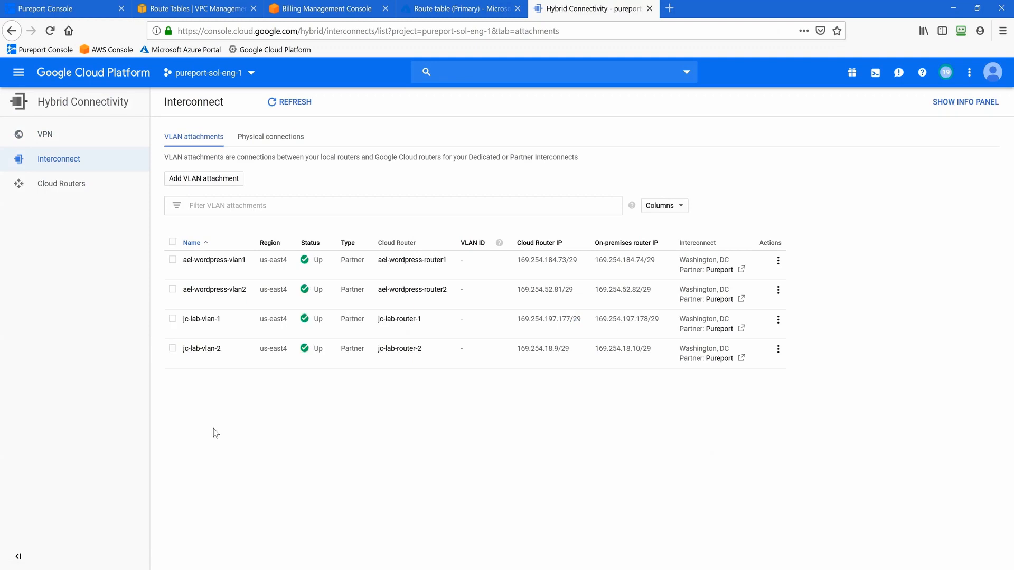
# Start adding a VLAN attachment of type Partner Interconnect, using an existing service provider
pyautogui.click(216, 188)
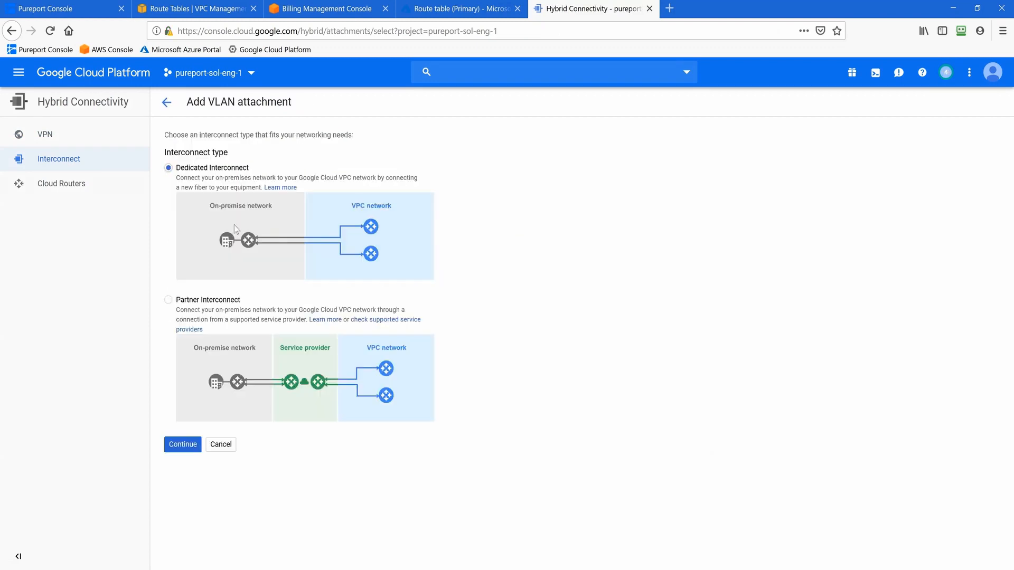
pyautogui.click(206, 299)
pyautogui.click(175, 446)
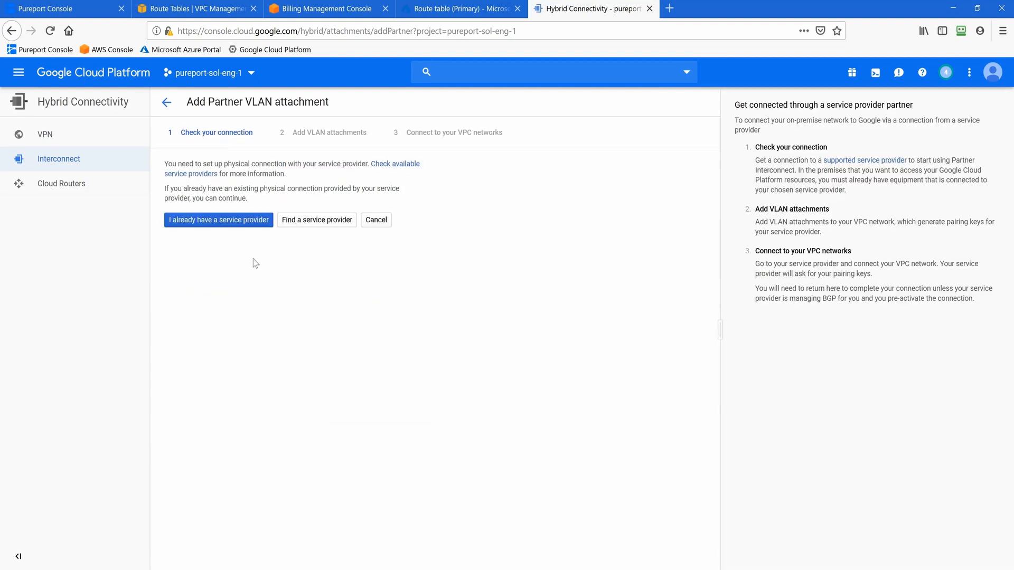
pyautogui.click(246, 222)
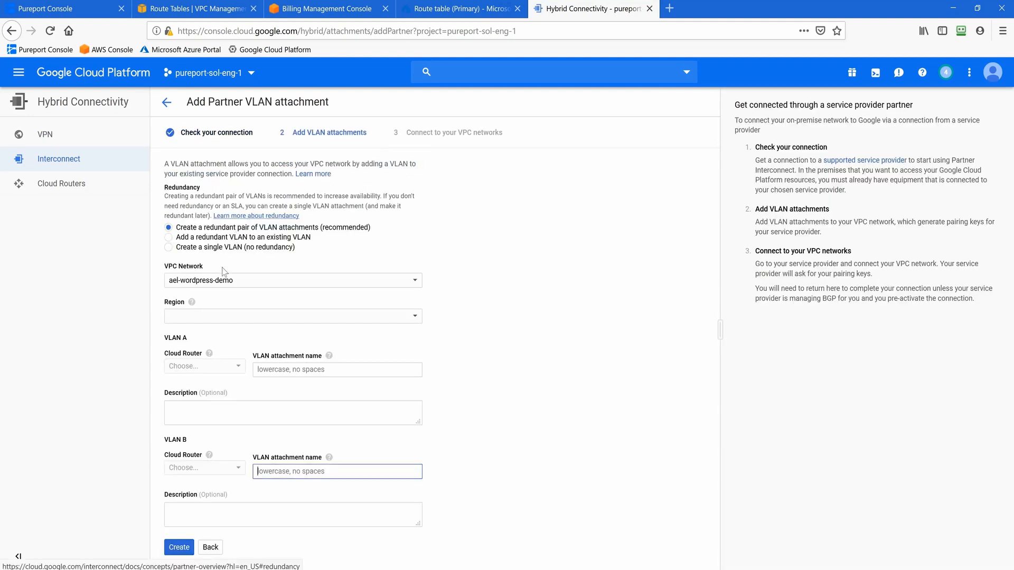
# Set the attachments' VPC network to demo-vpc and the region to us-east4
pyautogui.click(230, 284)
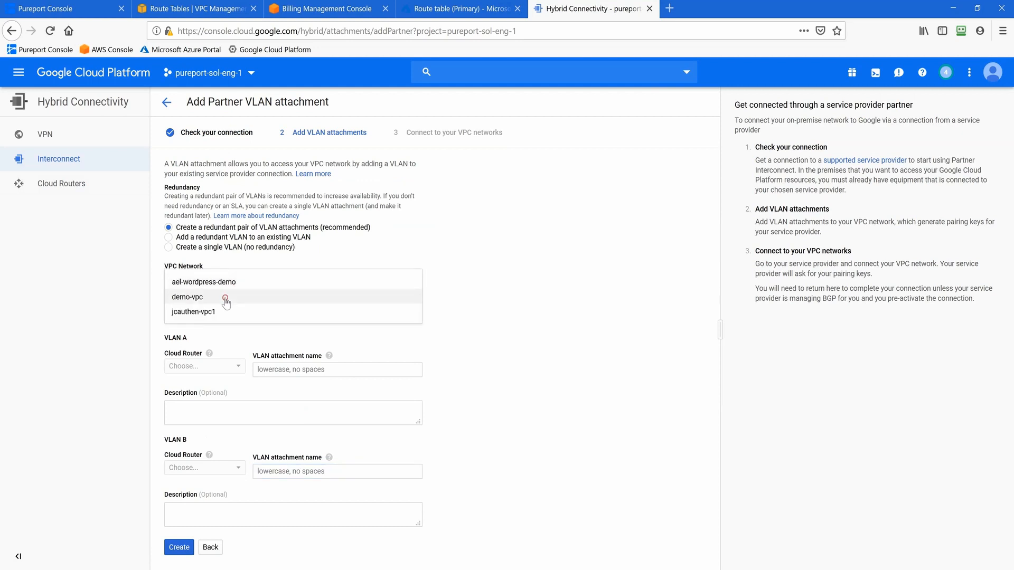
pyautogui.click(226, 299)
pyautogui.click(230, 317)
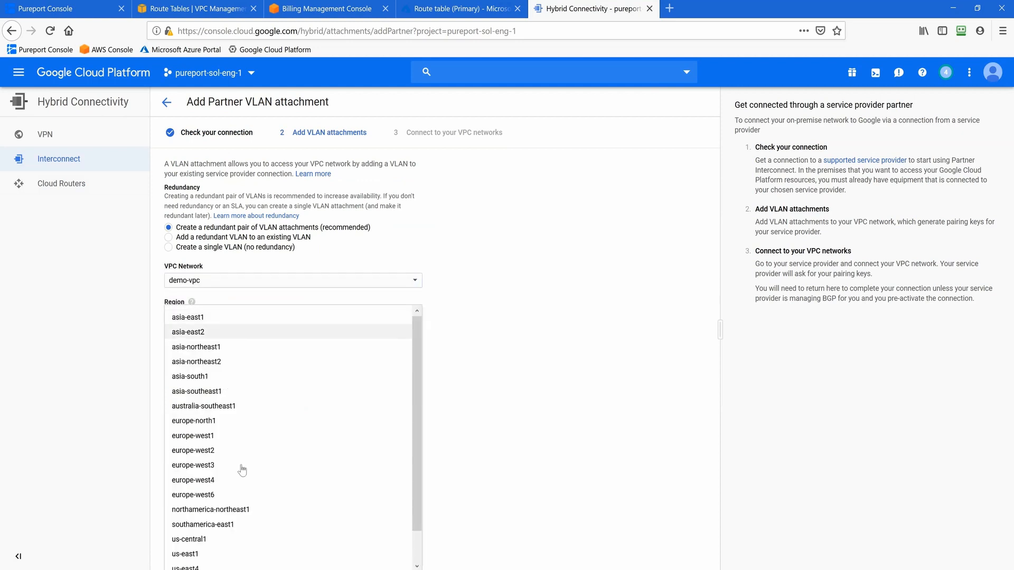
pyautogui.click(218, 564)
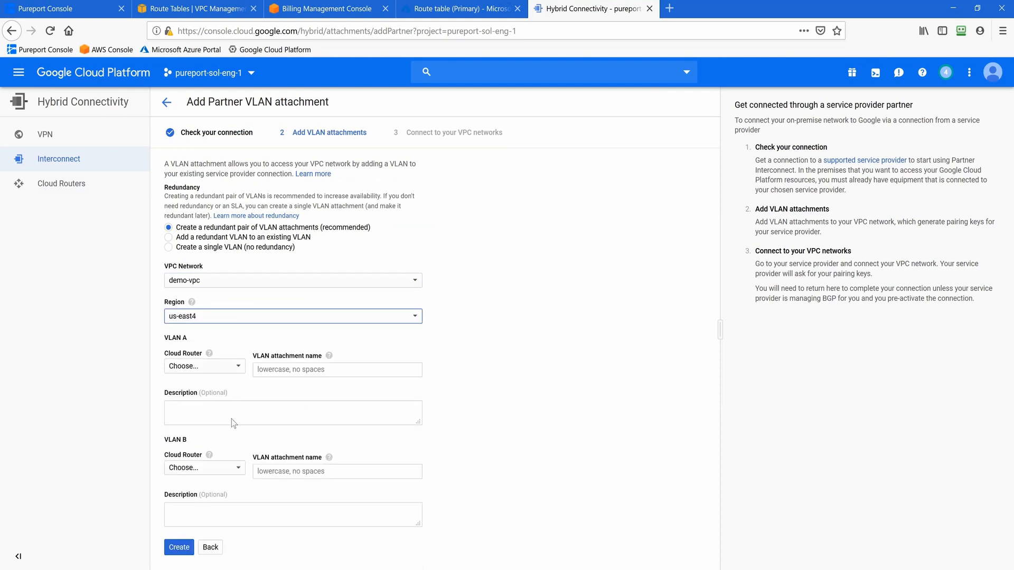
# Create the Cloud Router demo-router-1 for VLAN A and name its attachment demo-vlan-1
pyautogui.click(219, 372)
pyautogui.click(220, 389)
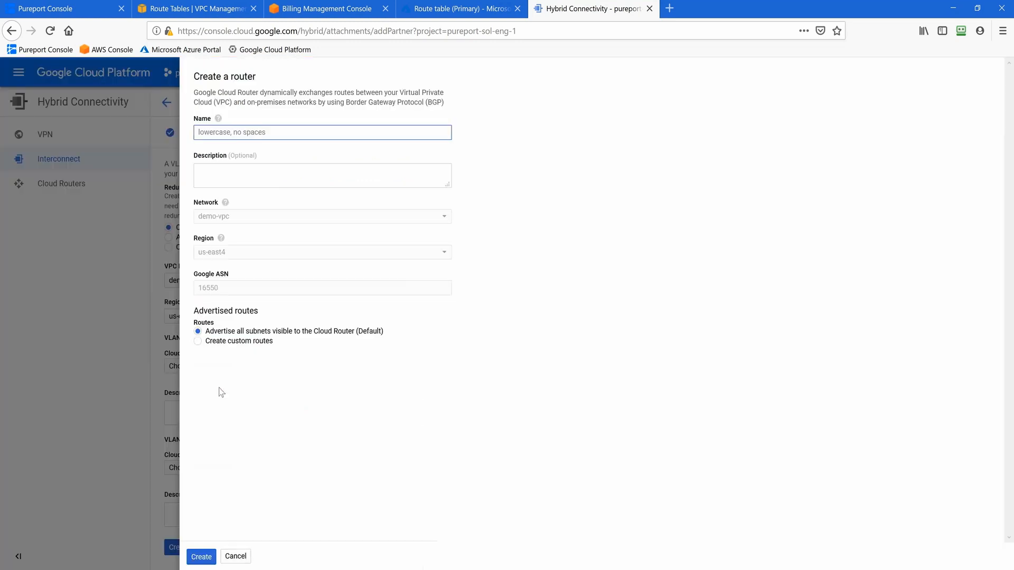
pyautogui.write('demo')
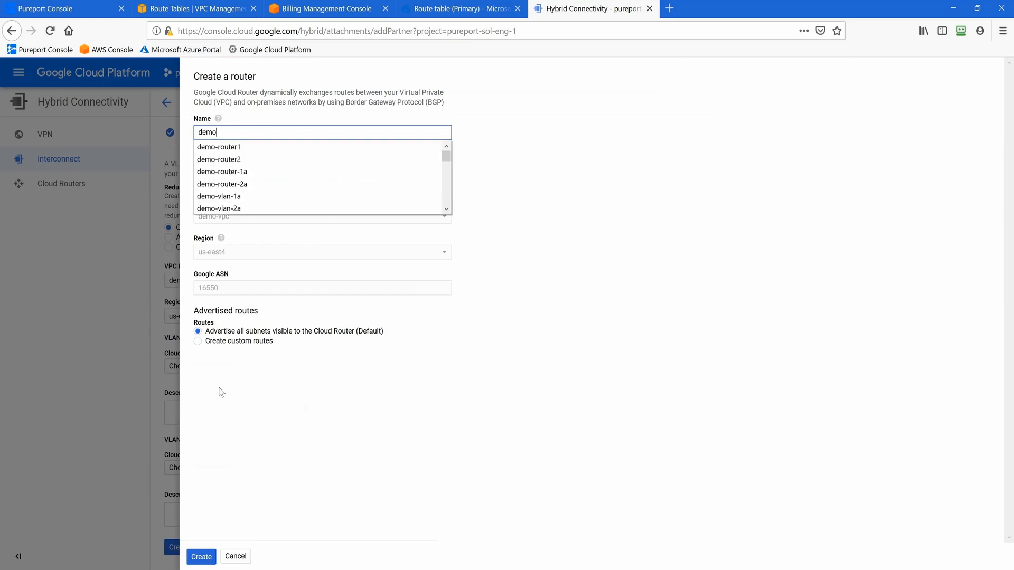
pyautogui.write('-router-')
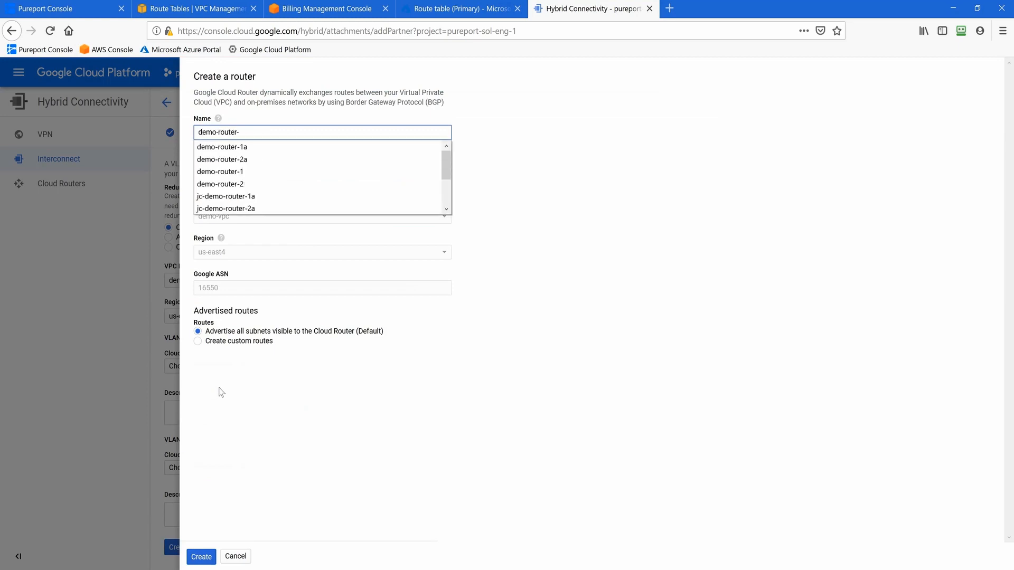
pyautogui.write('1')
pyautogui.click(201, 557)
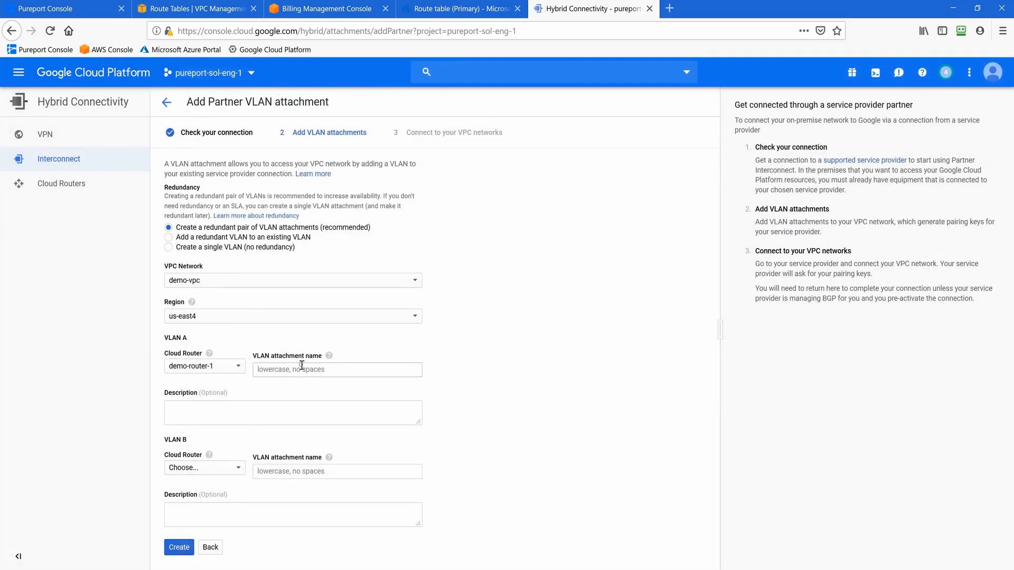
pyautogui.click(301, 369)
pyautogui.write('demo-vlan-1')
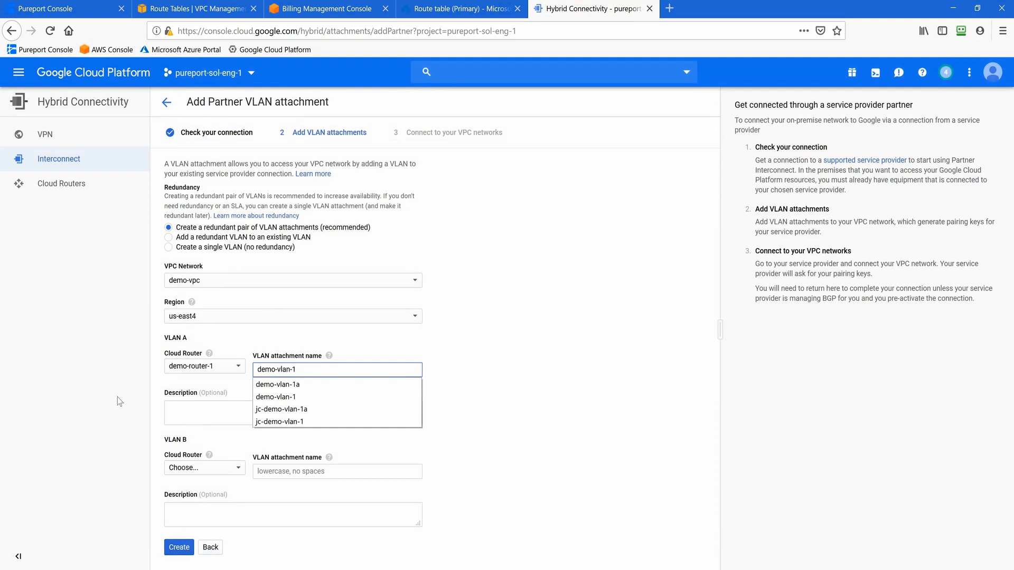
# Create the Cloud Router demo-router-2 for VLAN B and name its attachment demo-vlan-2
pyautogui.click(205, 468)
pyautogui.click(205, 491)
pyautogui.write('demo-router-2')
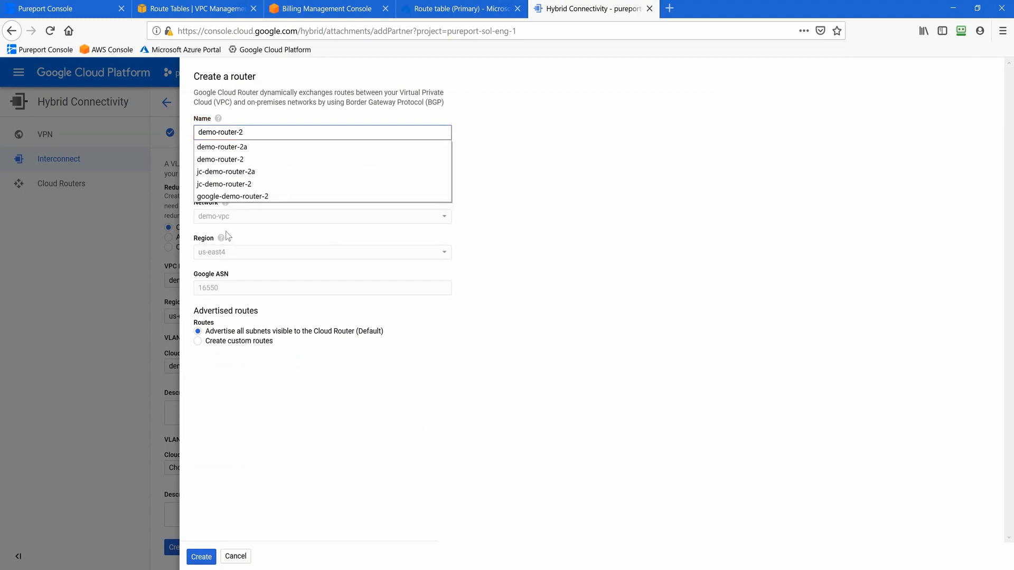
pyautogui.press('Tab')
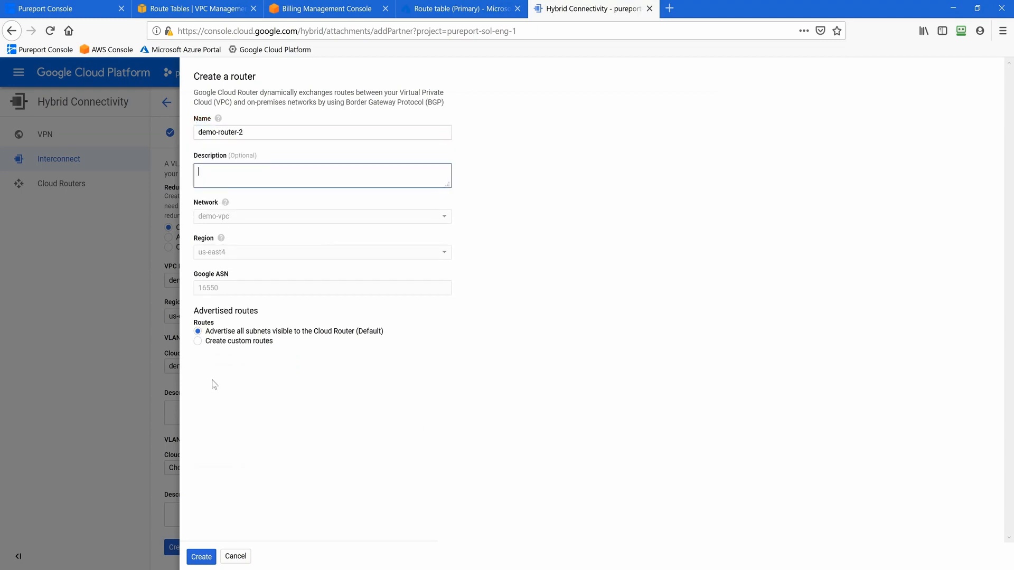
pyautogui.click(201, 557)
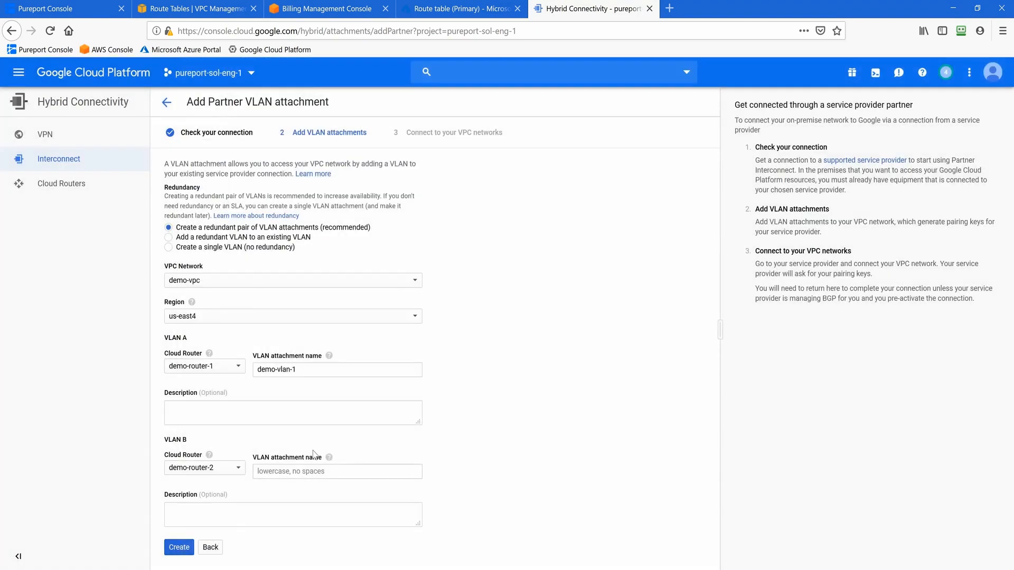
pyautogui.click(298, 471)
pyautogui.write('demo-vlan-2')
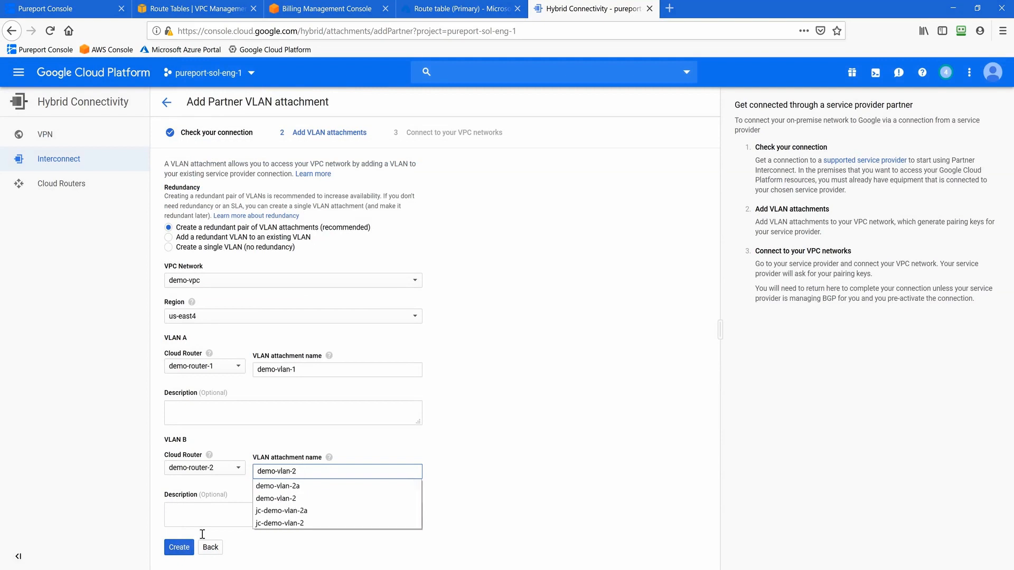
# Create the redundant pair of VLAN attachments and pre-activate them
pyautogui.click(166, 551)
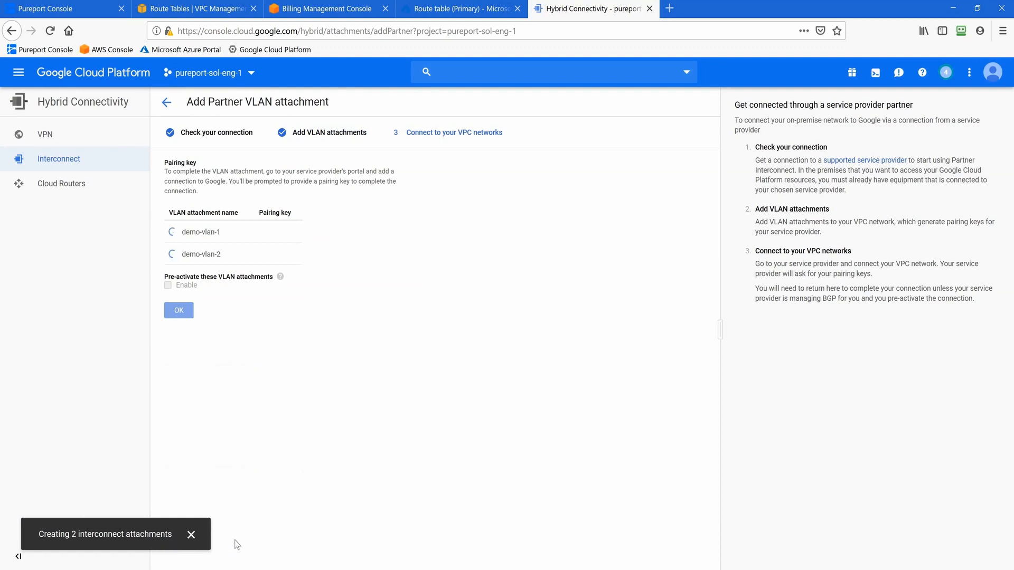
pyautogui.click(197, 537)
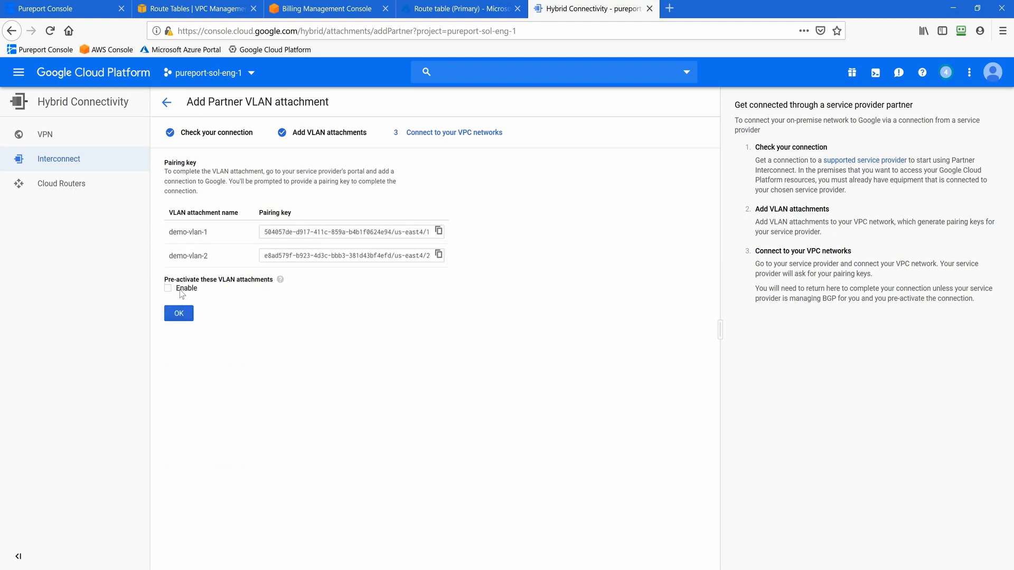
pyautogui.click(168, 288)
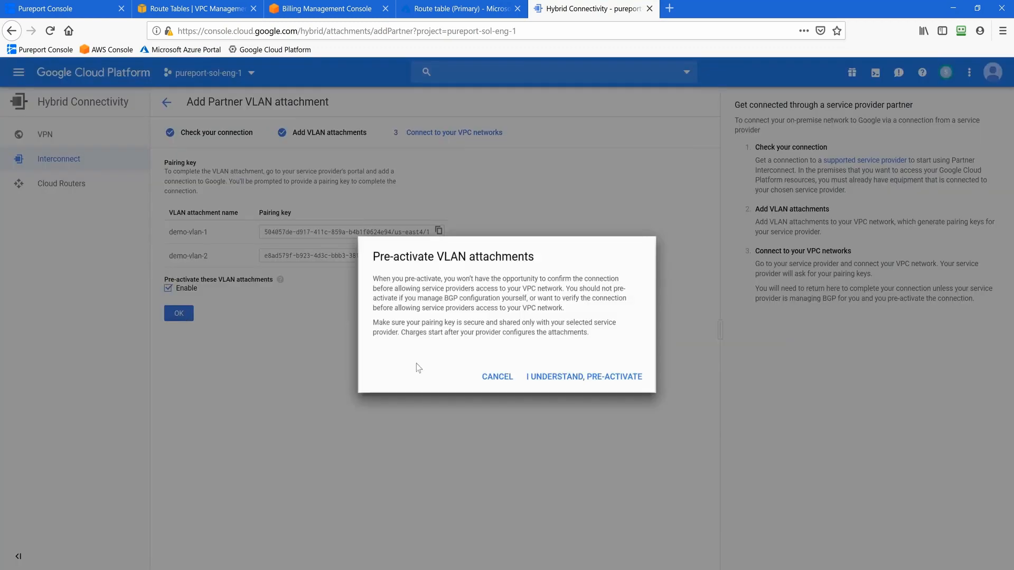
pyautogui.click(617, 382)
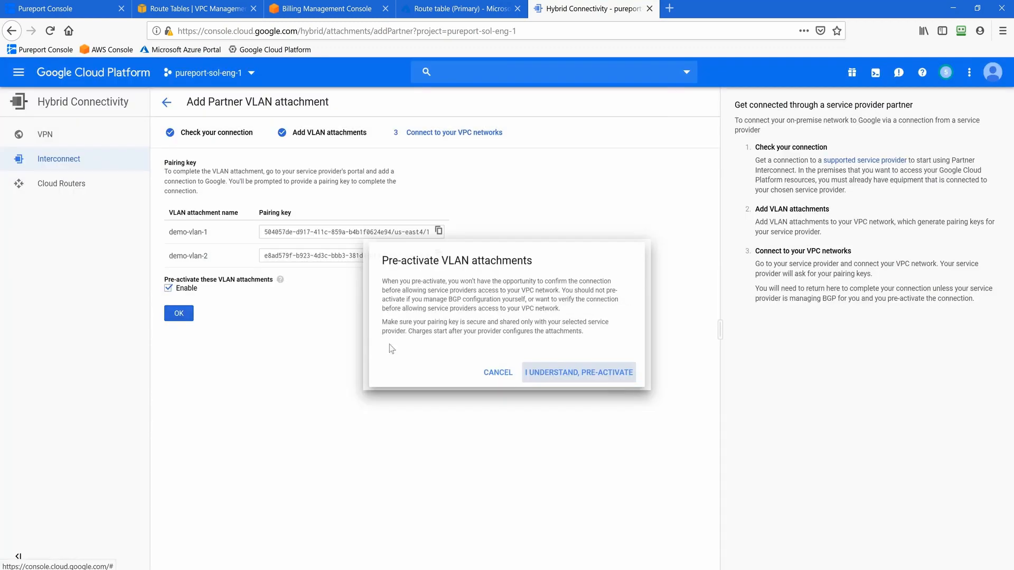
pyautogui.click(181, 315)
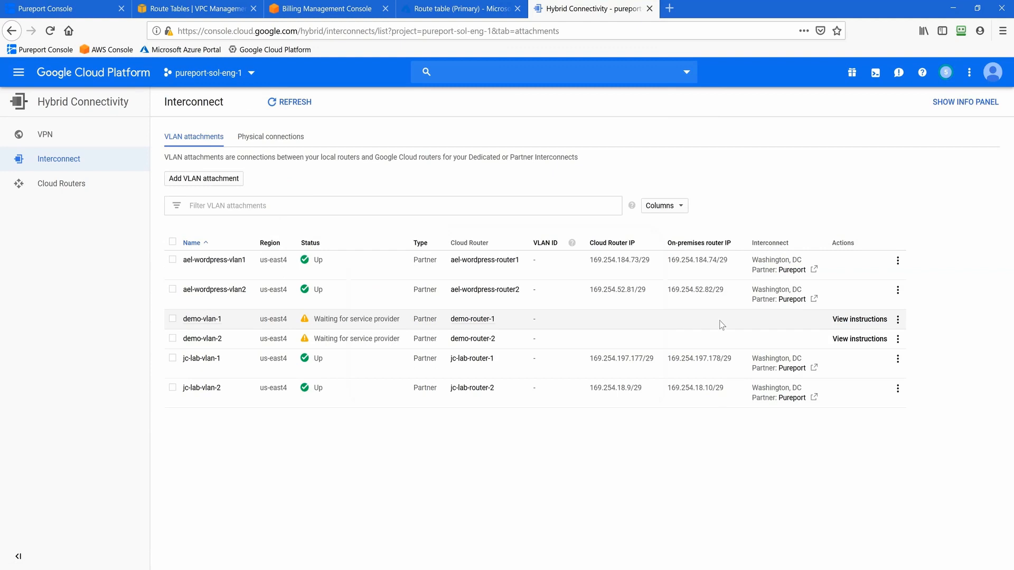
# Copy the pairing key of demo-vlan-1 and return to the list of VLAN attachments
pyautogui.click(860, 320)
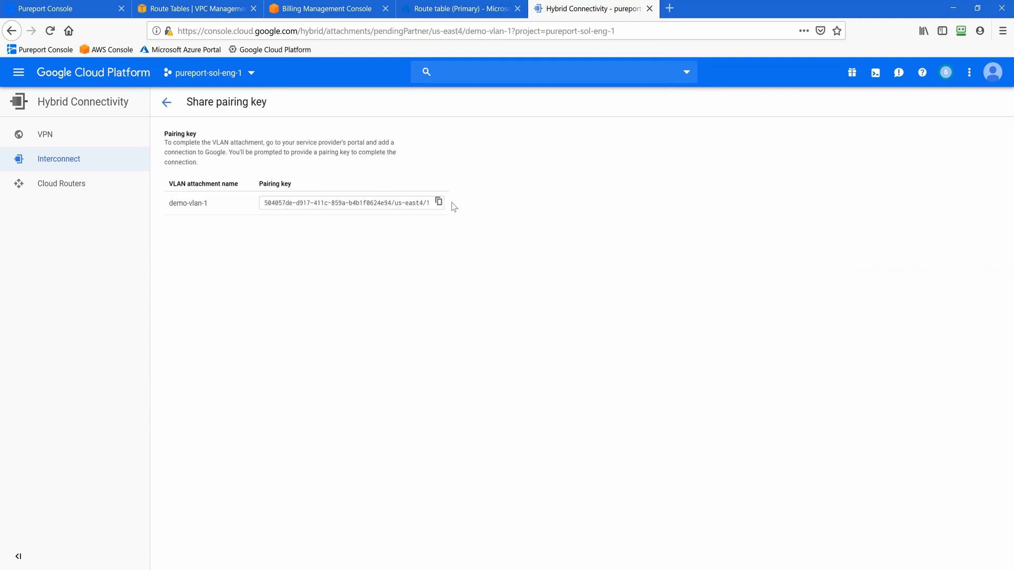
pyautogui.click(440, 203)
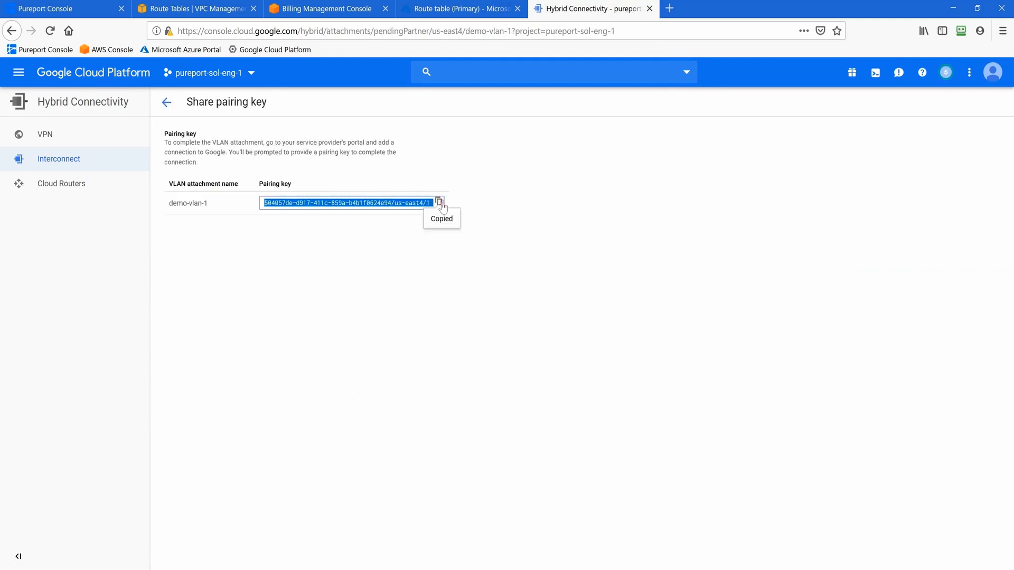
pyautogui.click(167, 103)
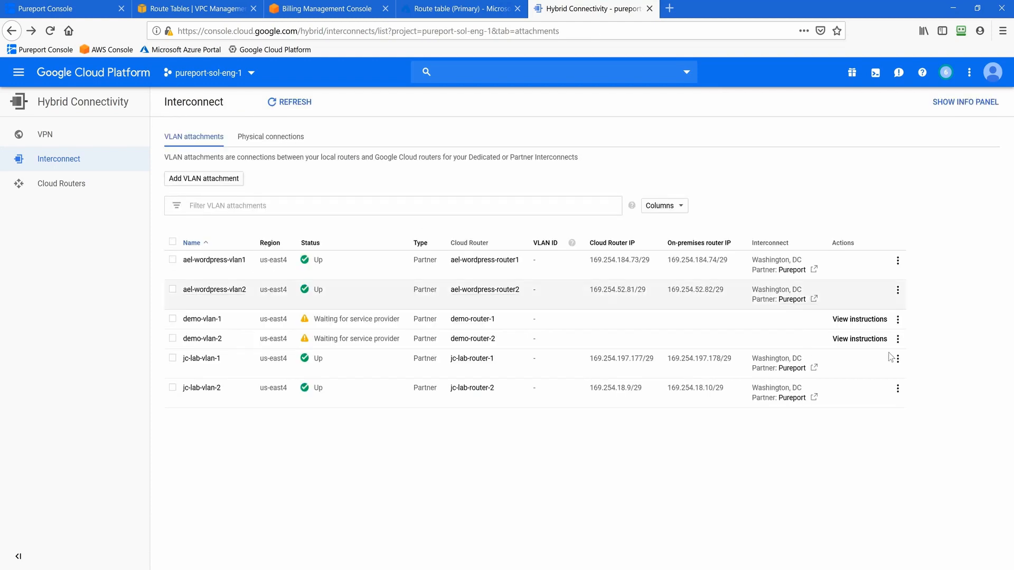
# Open the pairing key of demo-vlan-2 and switch back to the Multicloud Demo network in Pureport Console
pyautogui.click(882, 340)
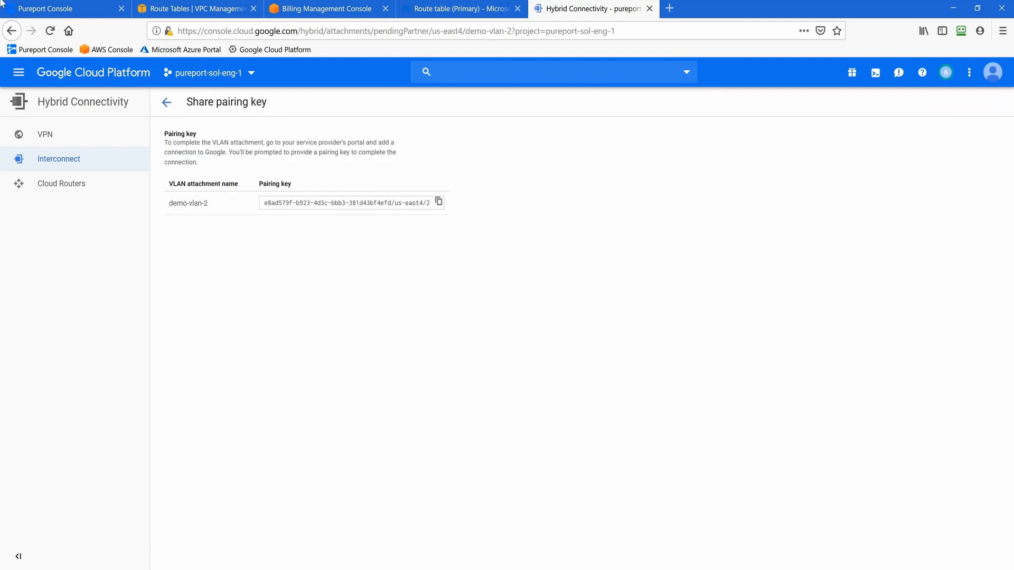
pyautogui.click(48, 9)
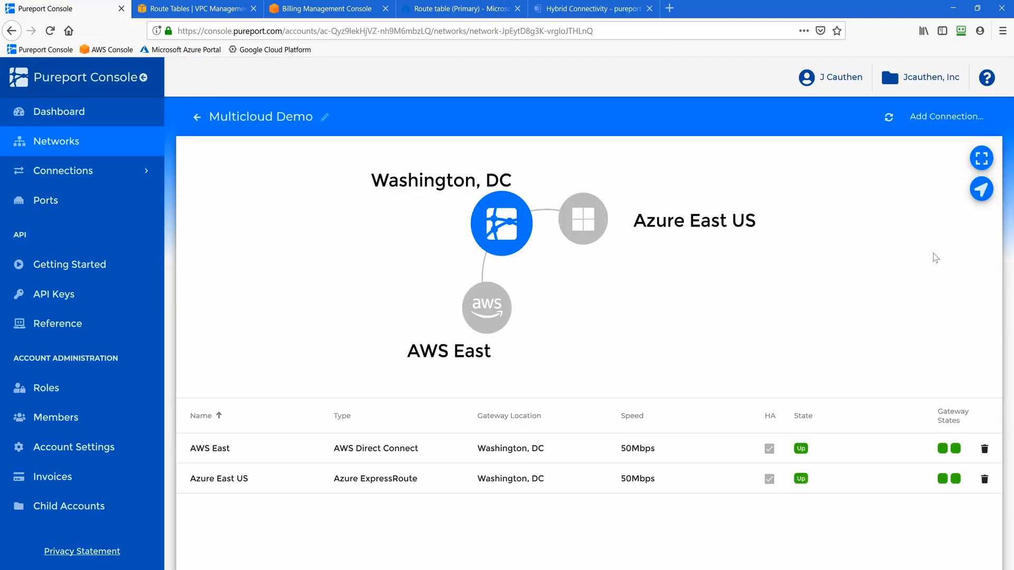
# Start a new Google Cloud Interconnect connection in the Multicloud Demo network for the us-east4 (Northern Virginia) region
pyautogui.click(921, 117)
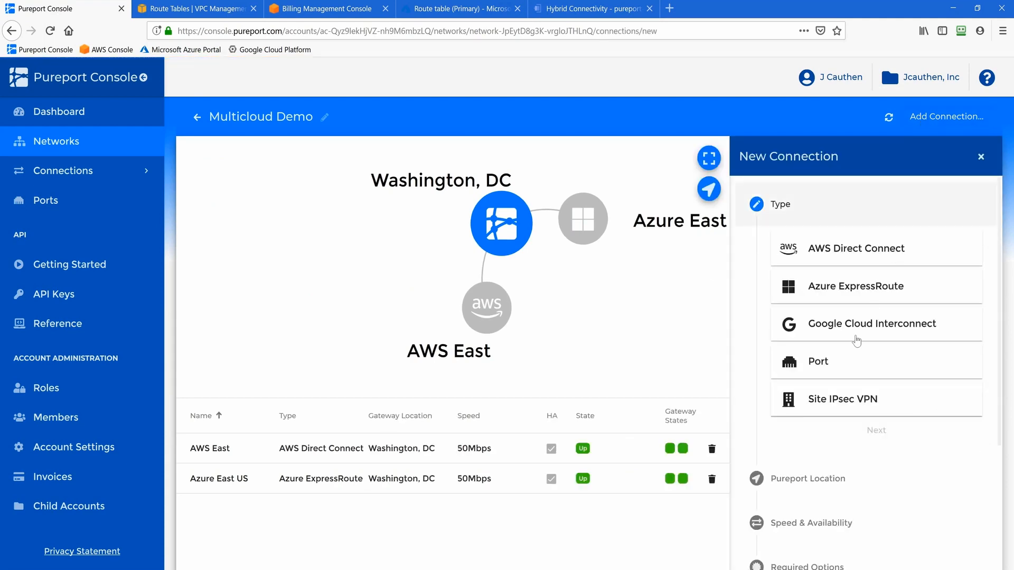
pyautogui.click(856, 330)
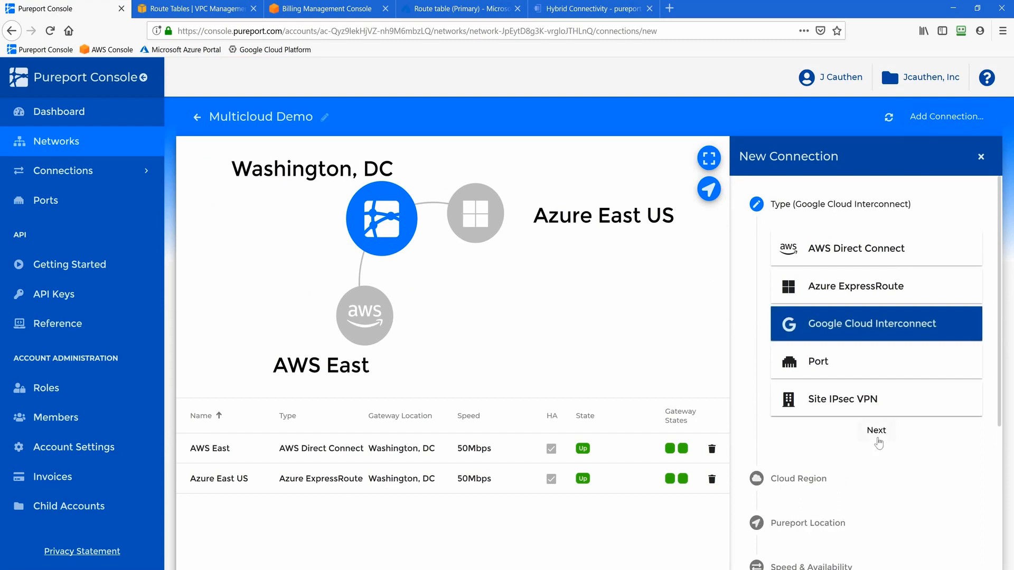
pyautogui.click(878, 430)
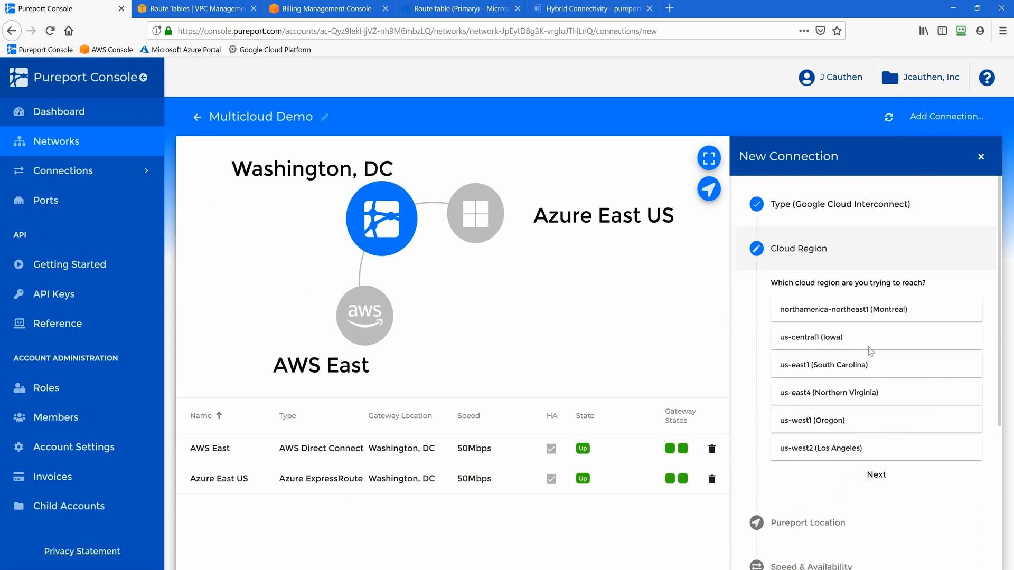
pyautogui.click(869, 392)
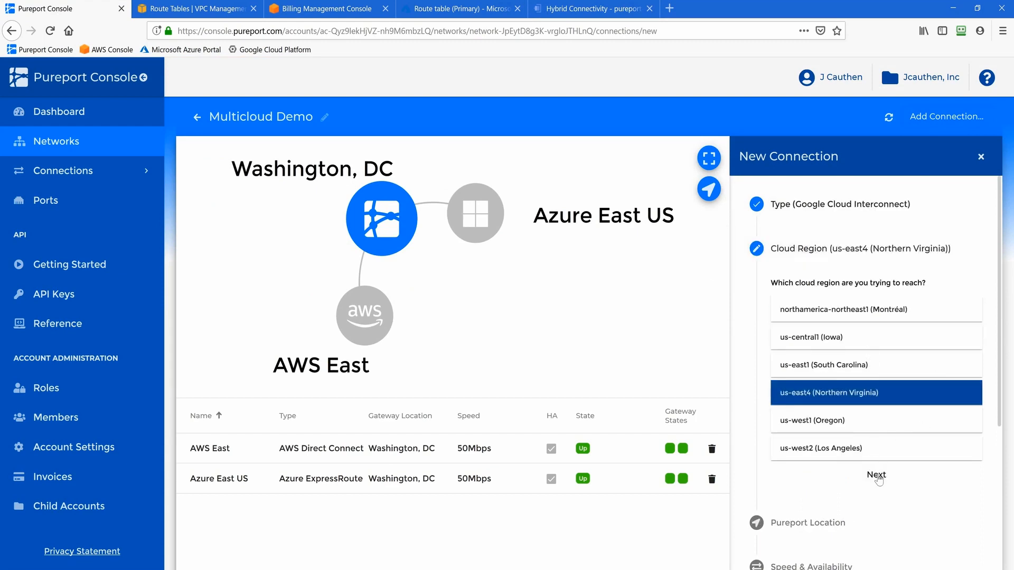
pyautogui.click(878, 476)
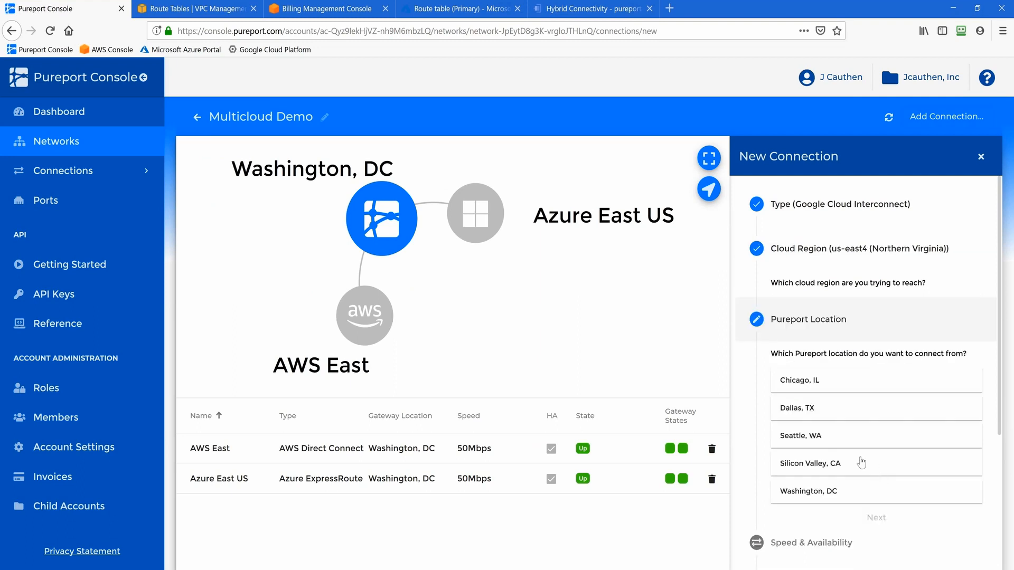
# Choose Washington, DC as the Pureport location and 50Mbps (HA) as the connection's speed and availability
pyautogui.click(875, 473)
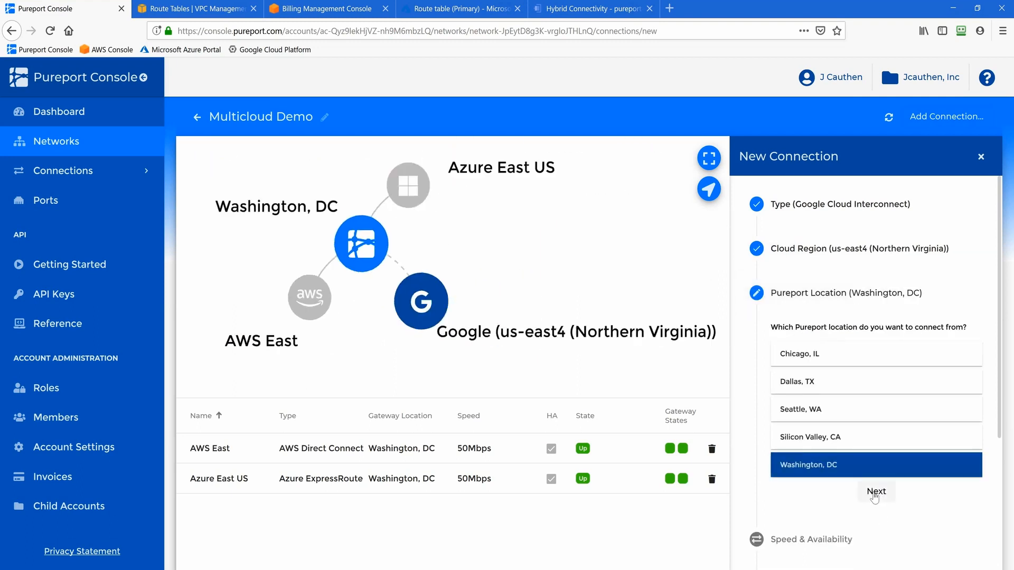
pyautogui.click(875, 493)
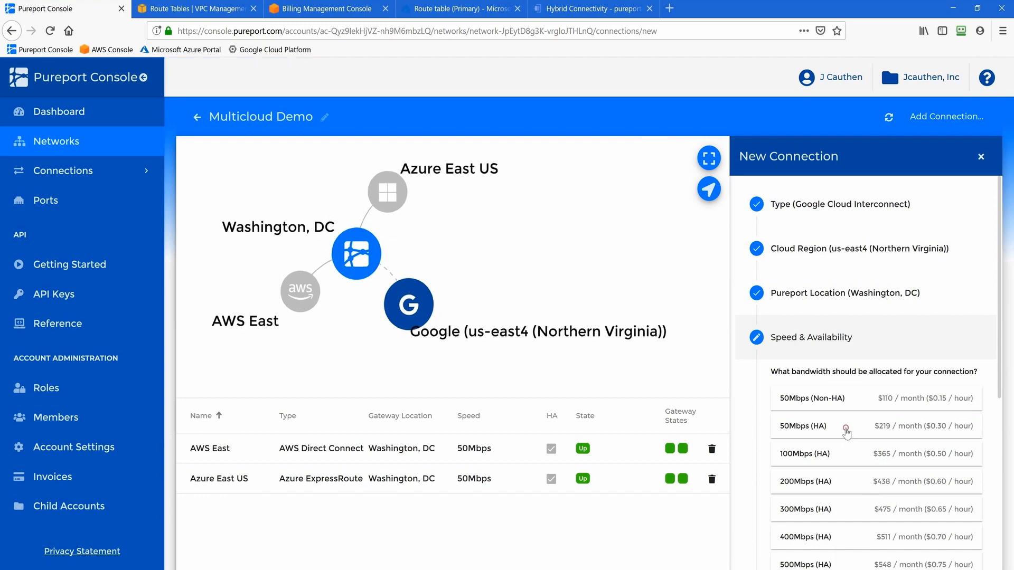
pyautogui.click(847, 440)
pyautogui.scroll(-1, 887, 499)
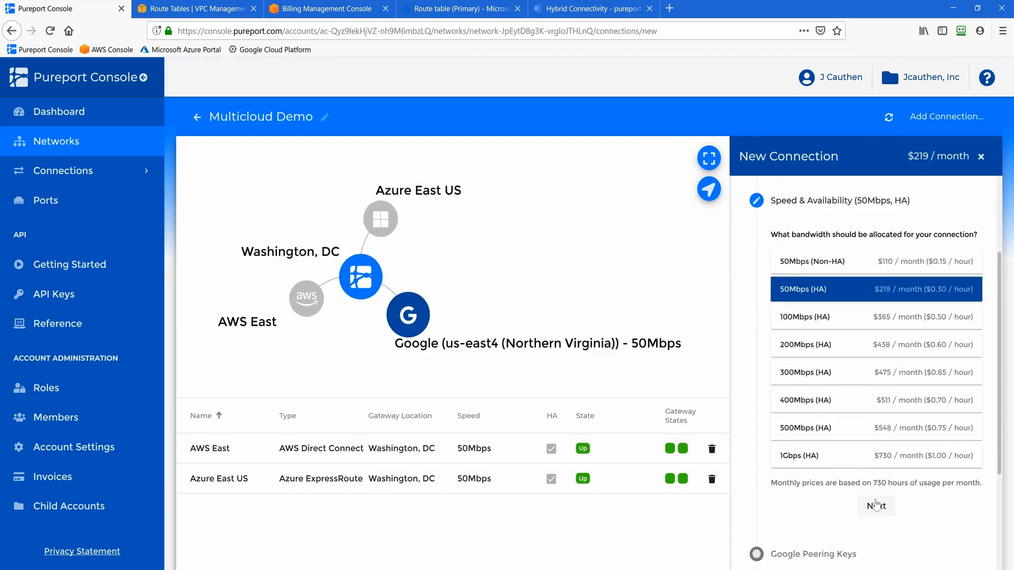
pyautogui.click(876, 504)
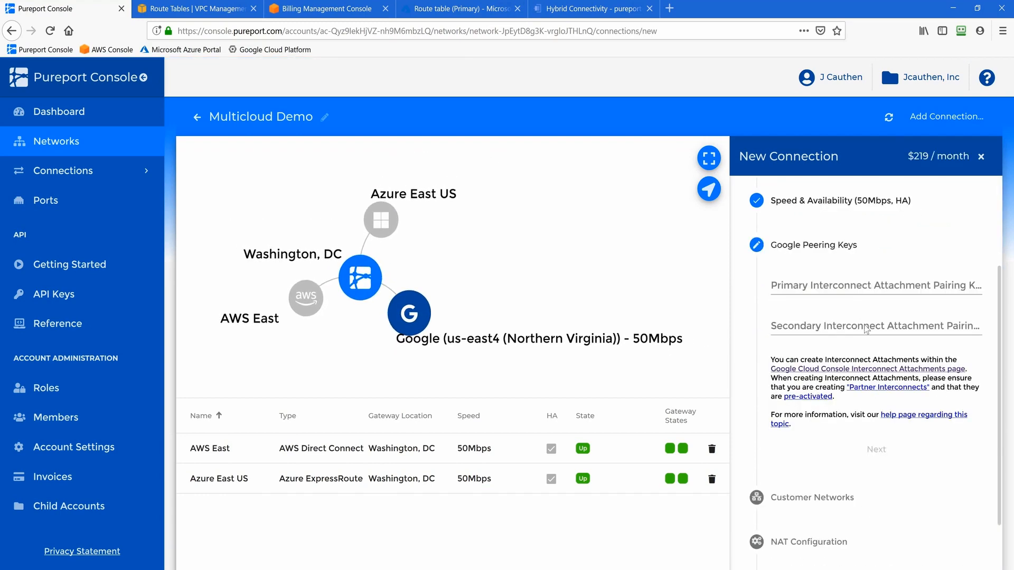
# Paste the copied demo-vlan-1 key as the primary interconnect attachment pairing key, and copy demo-vlan-2's pairing key from Google Cloud Platform
pyautogui.click(854, 288)
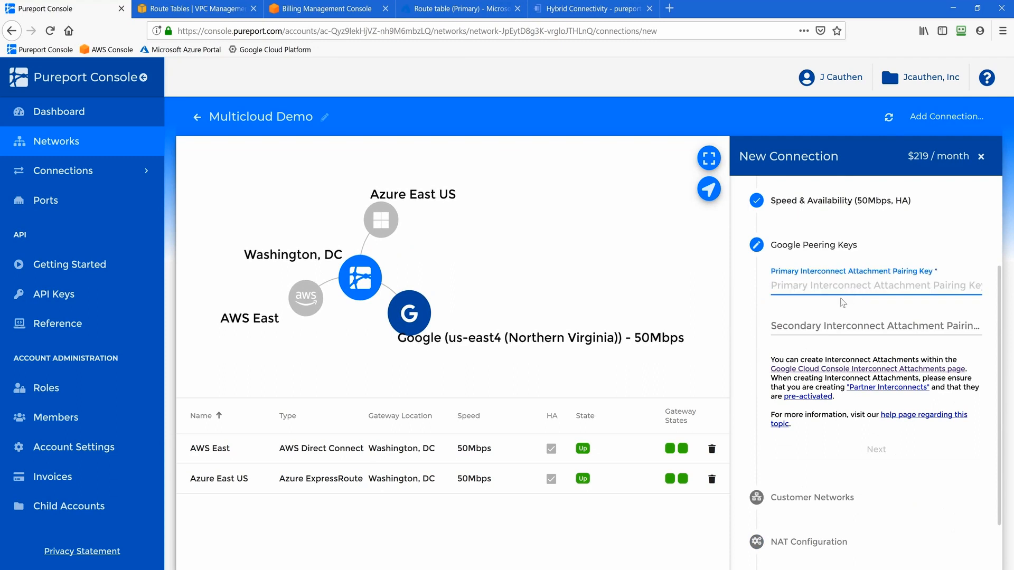
pyautogui.hotkey('ctrl', 'v')
pyautogui.click(560, 4)
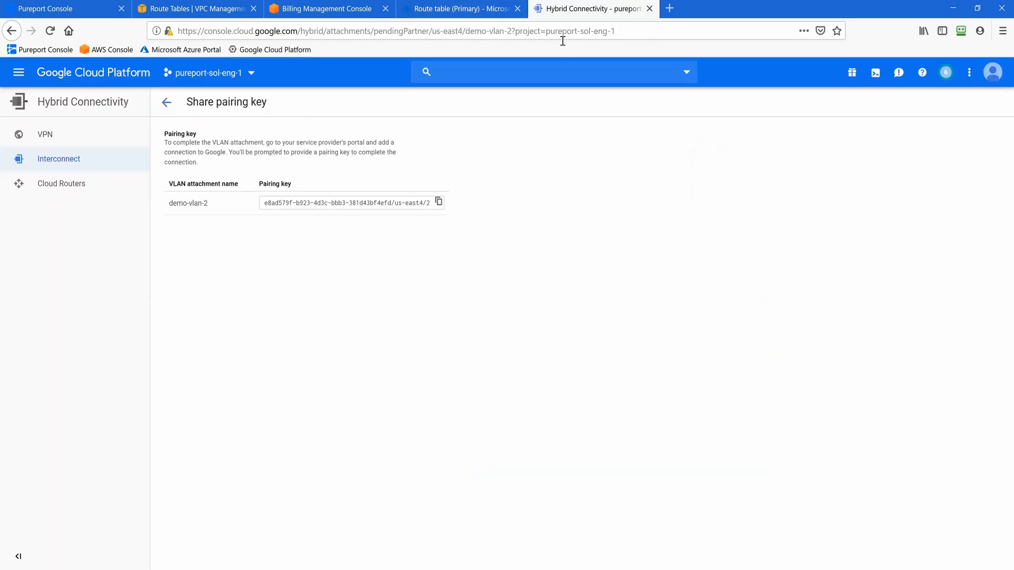
pyautogui.click(437, 203)
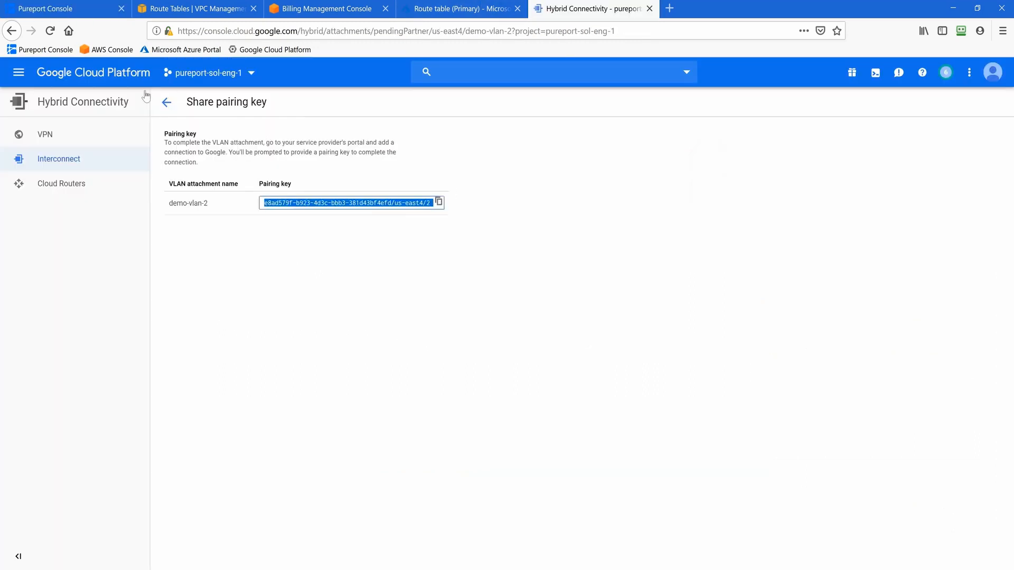
# Return to Pureport Console, paste the demo-vlan-2 key as the secondary interconnect attachment pairing key and accept the peering keys
pyautogui.click(163, 103)
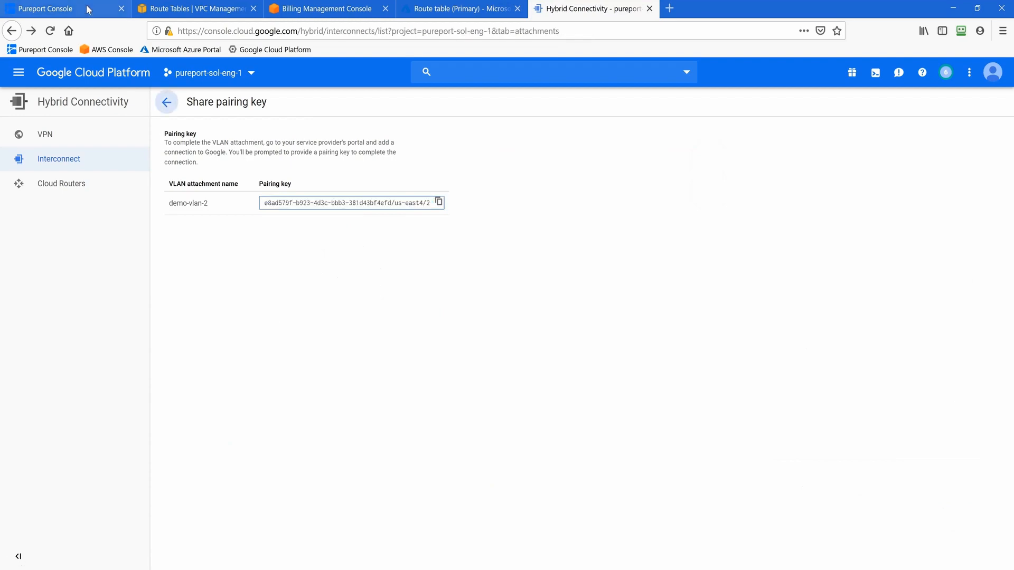
pyautogui.click(64, 13)
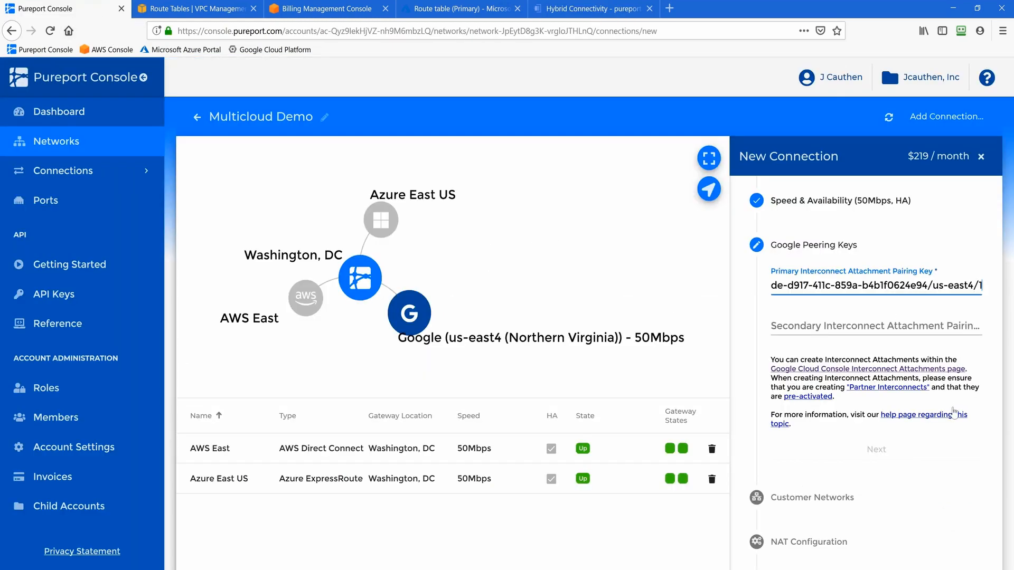
pyautogui.click(911, 328)
pyautogui.hotkey('ctrl', 'v')
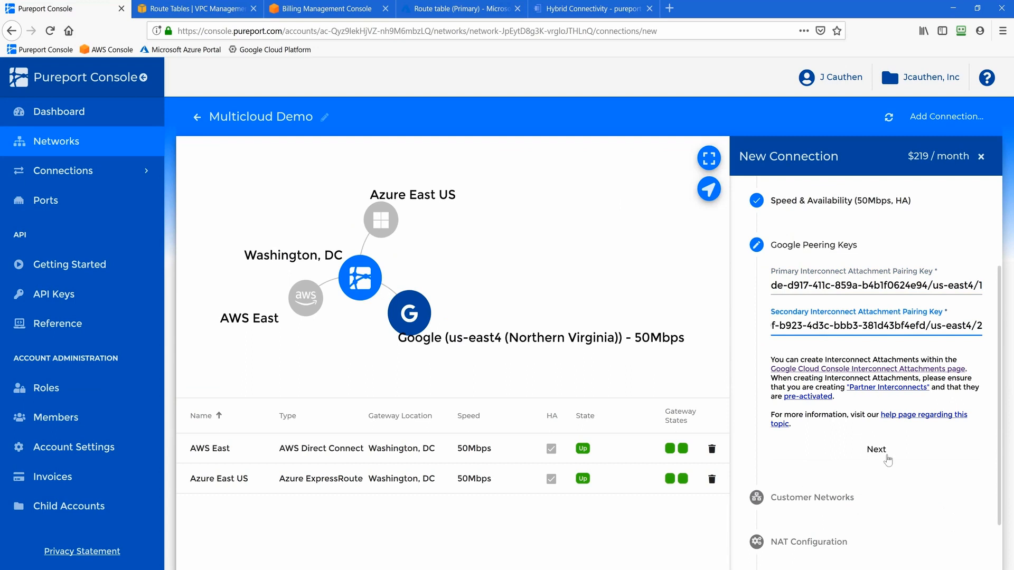
pyautogui.click(881, 455)
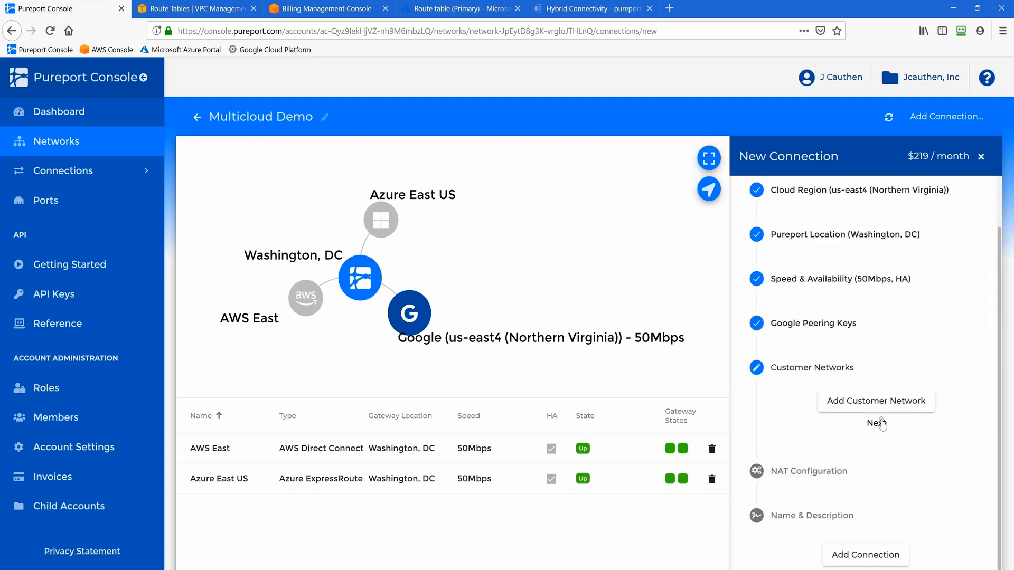
# Skip the customer networks and NAT configuration, name the connection "Google (us-east4)" and create it
pyautogui.click(879, 425)
pyautogui.click(879, 469)
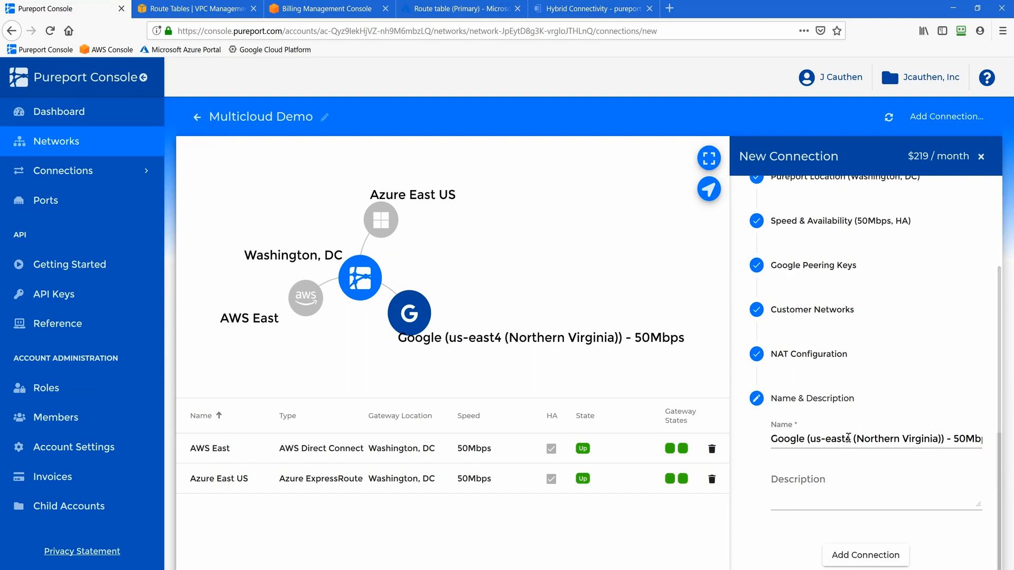
pyautogui.moveTo(855, 439); pyautogui.dragTo(1009, 439)
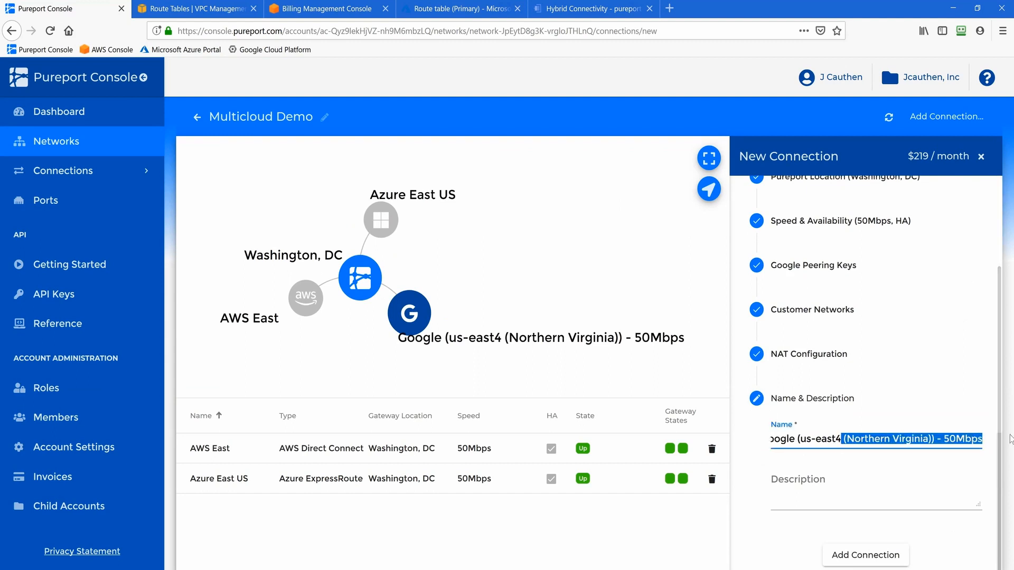
pyautogui.write(')')
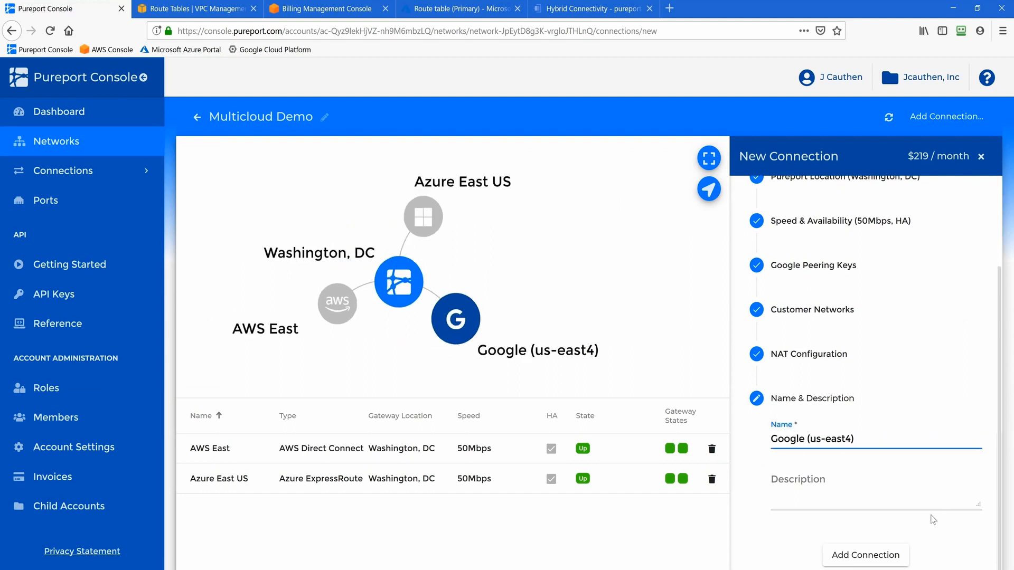
pyautogui.click(880, 555)
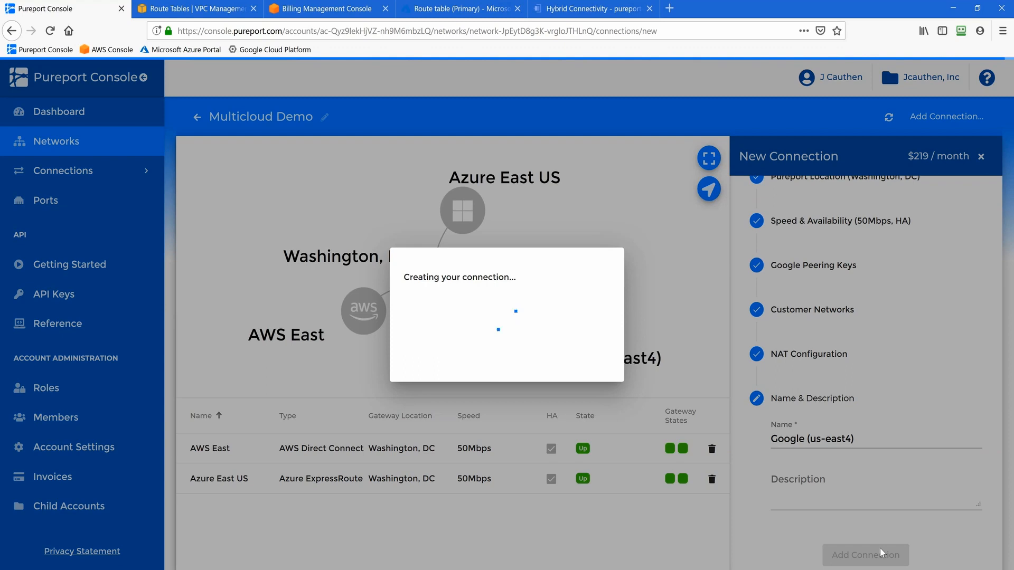
# Switch to Google Cloud Platform and refresh the VLAN attachments to check the status and router IPs of demo-vlan-1 and demo-vlan-2
pyautogui.click(587, 14)
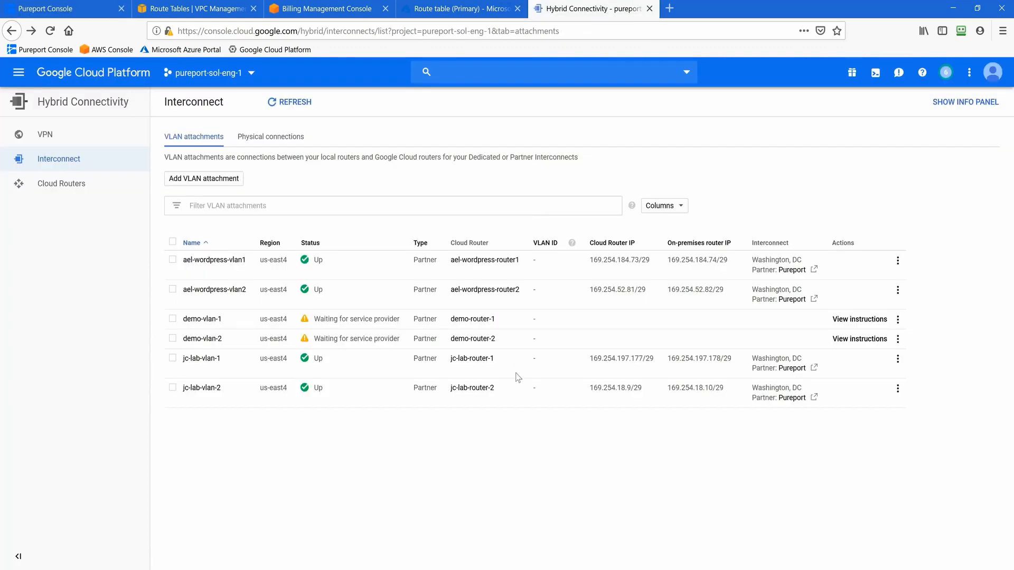
pyautogui.click(294, 103)
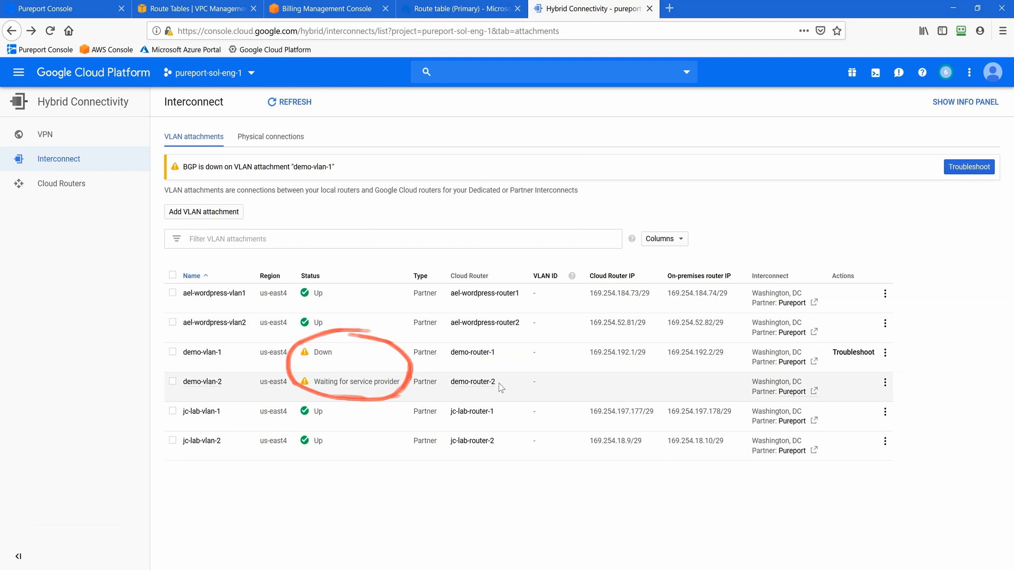
pyautogui.click(302, 104)
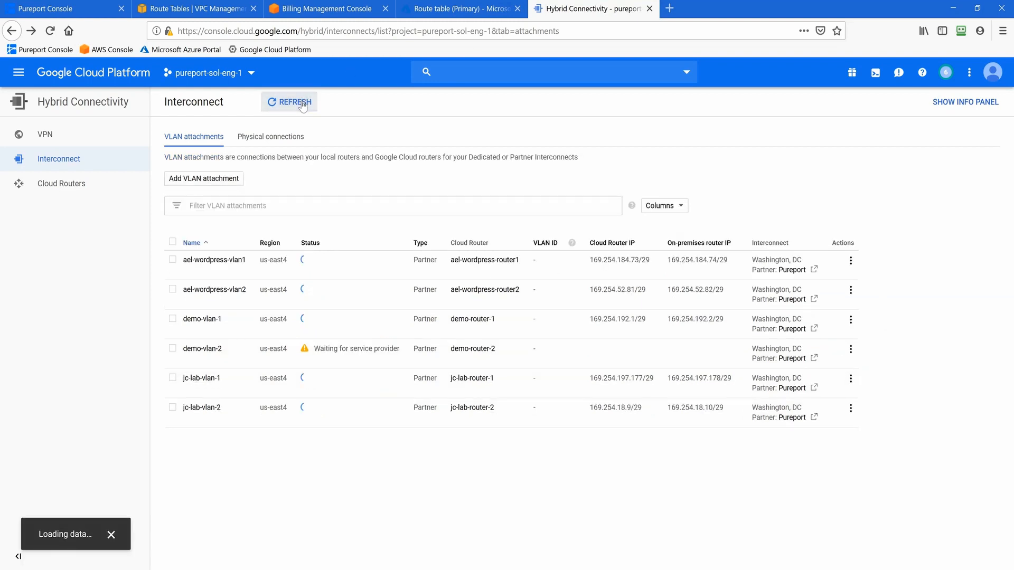
pyautogui.click(302, 105)
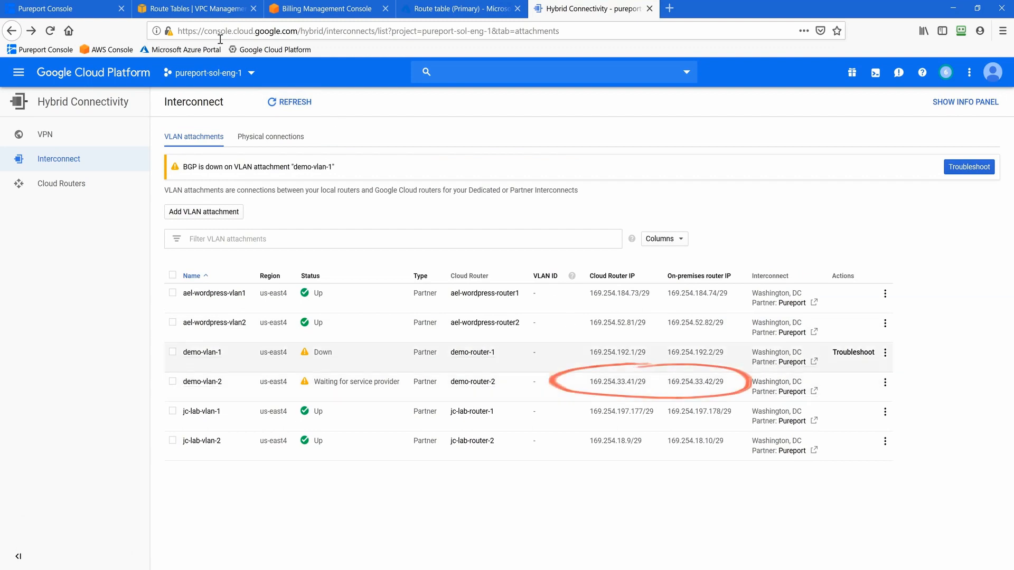
# Switch to Pureport Console and examine the primary and secondary gateway and BGP states of the Google (us-east4) connection
pyautogui.click(65, 6)
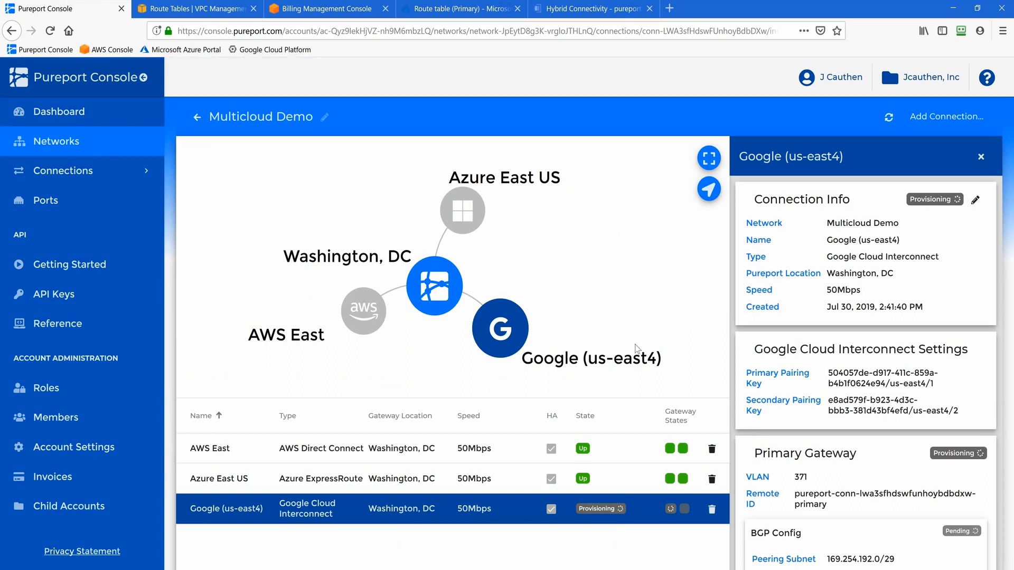
pyautogui.scroll(-5, 648, 346)
pyautogui.click(711, 160)
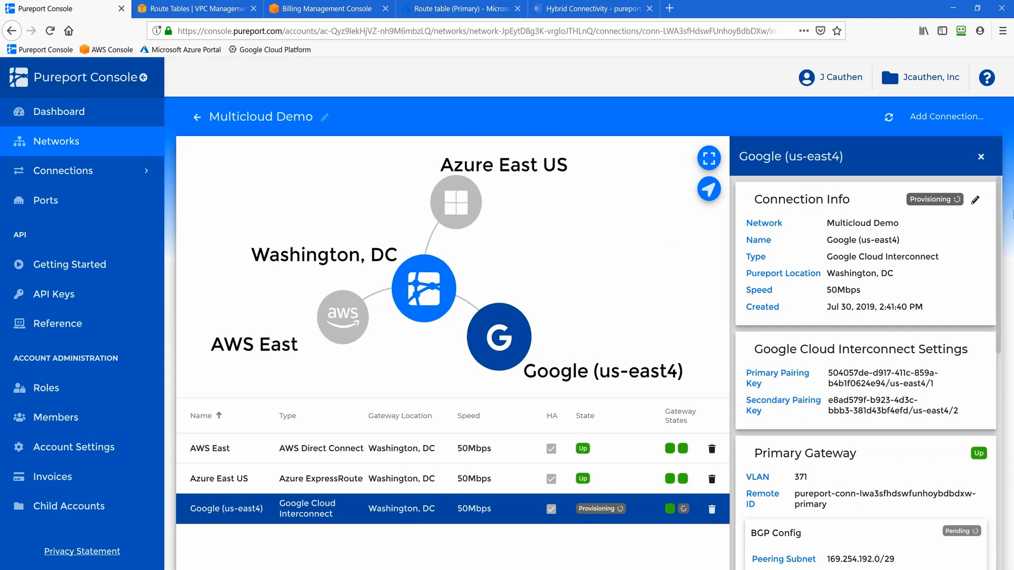
pyautogui.moveTo(1000, 209); pyautogui.dragTo(999, 315)
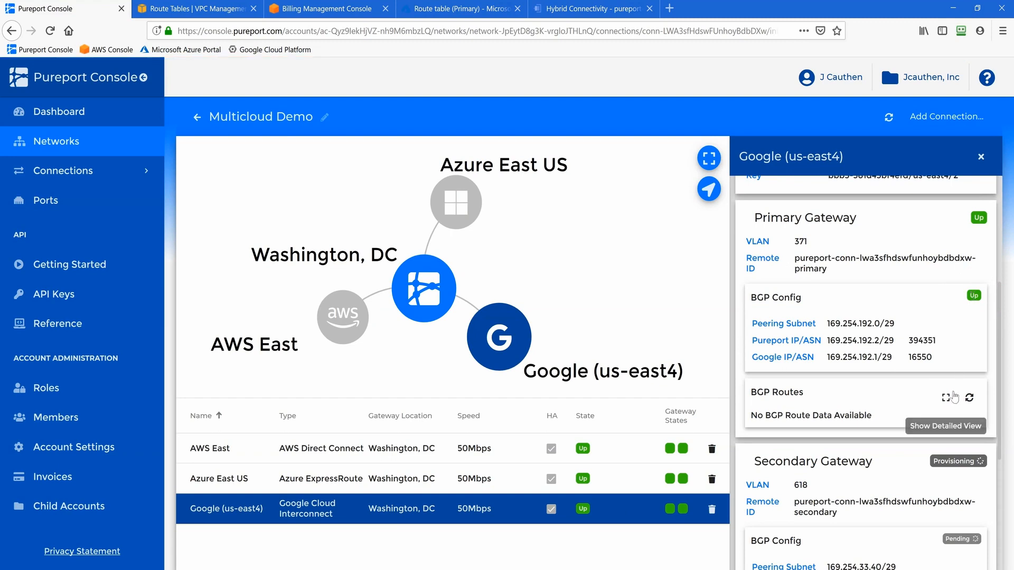
pyautogui.scroll(-1, 934, 428)
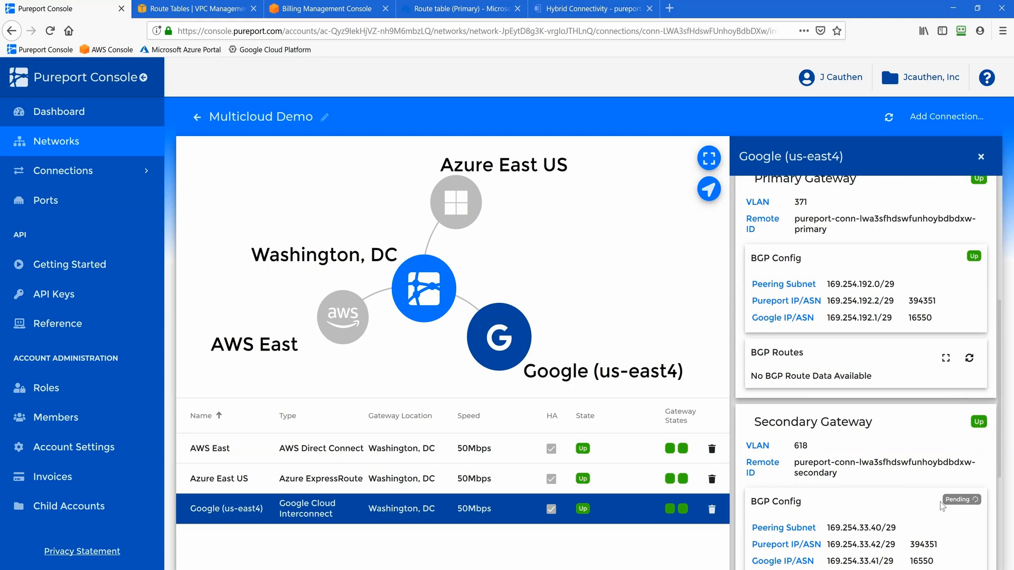
# Switch back to Google Cloud Platform and refresh the VLAN attachments to recheck both demo attachments' status
pyautogui.click(628, 8)
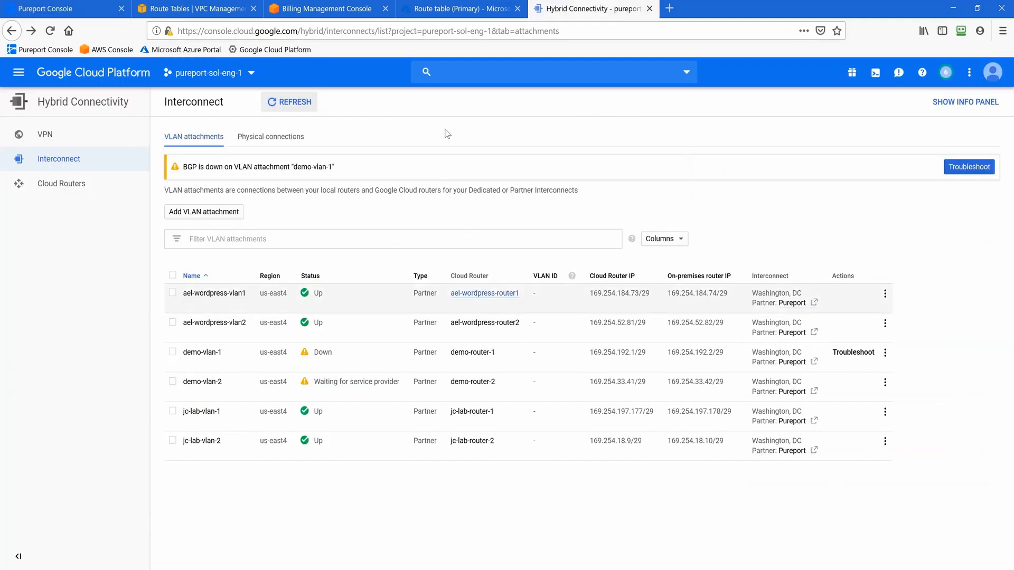
pyautogui.click(296, 104)
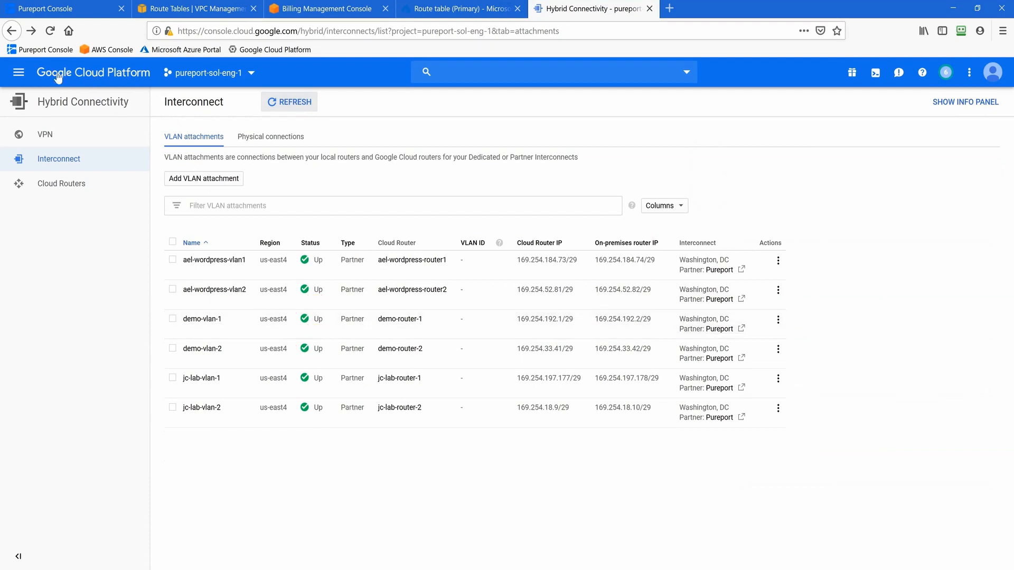
# Open the VPC network routes and show only the dynamic routes to examine those learned by demo-vpc
pyautogui.click(21, 74)
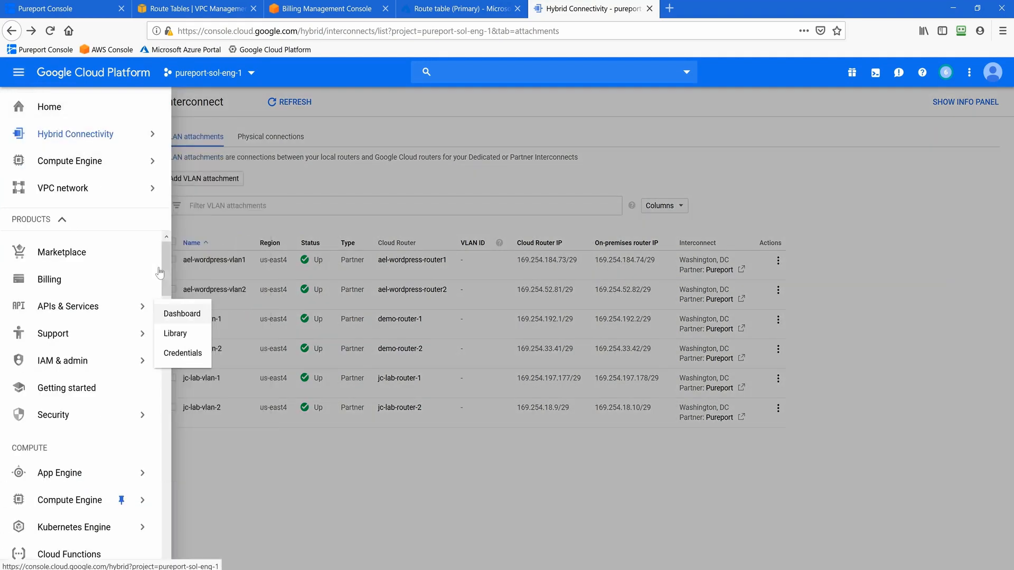
pyautogui.scroll(-10, 160, 272)
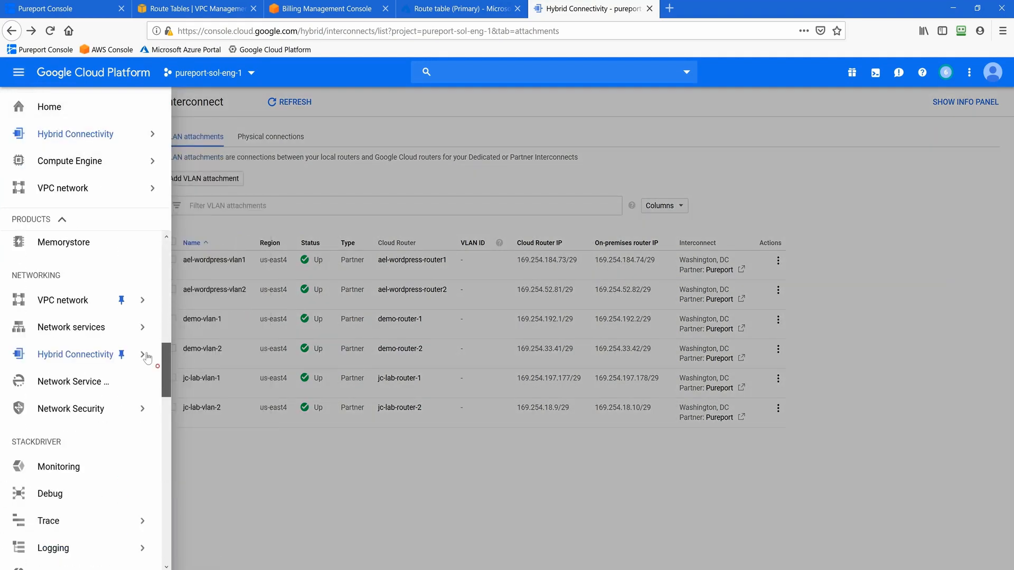
pyautogui.scroll(1, 147, 359)
pyautogui.moveTo(142, 317)
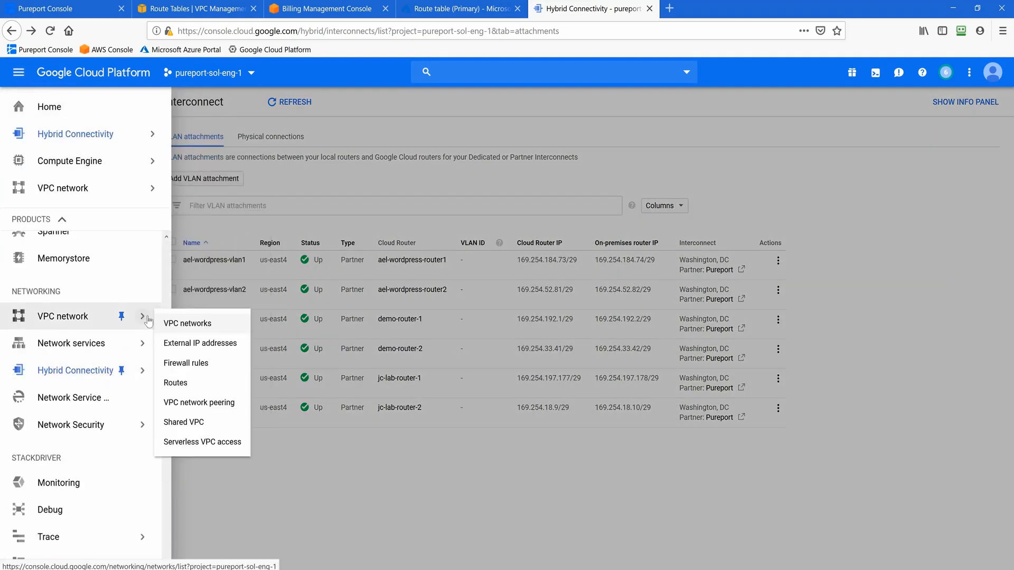
pyautogui.click(174, 386)
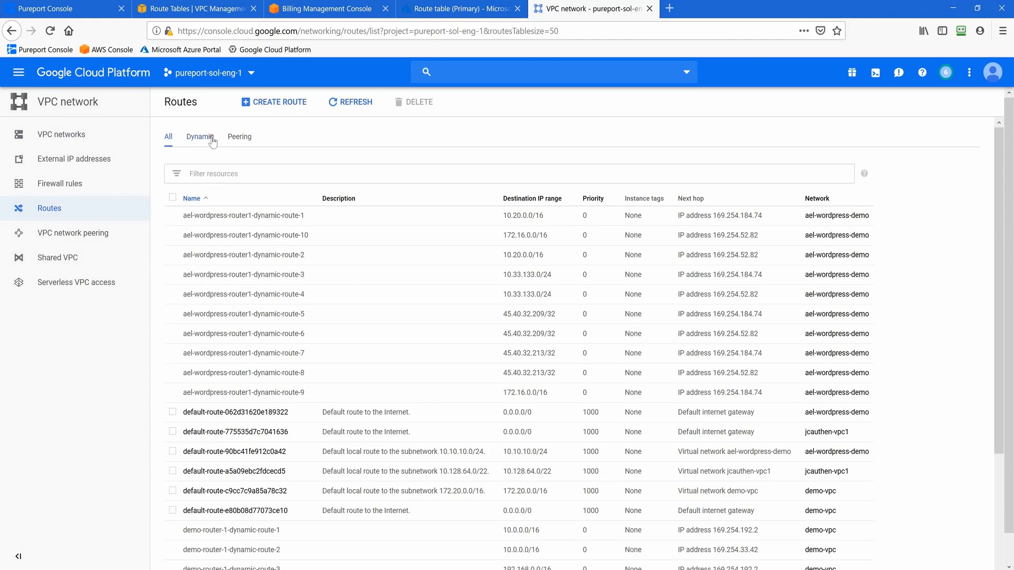
pyautogui.click(213, 138)
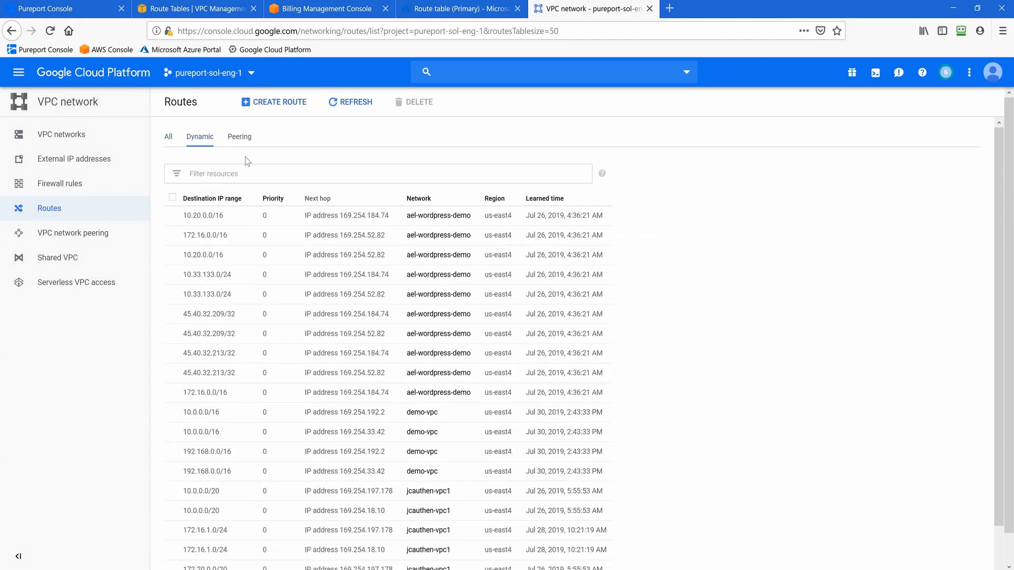
# Filter the dynamic routes by demo-vpc to examine the destination ranges and next hops that network has learned
pyautogui.click(238, 171)
pyautogui.write('demo')
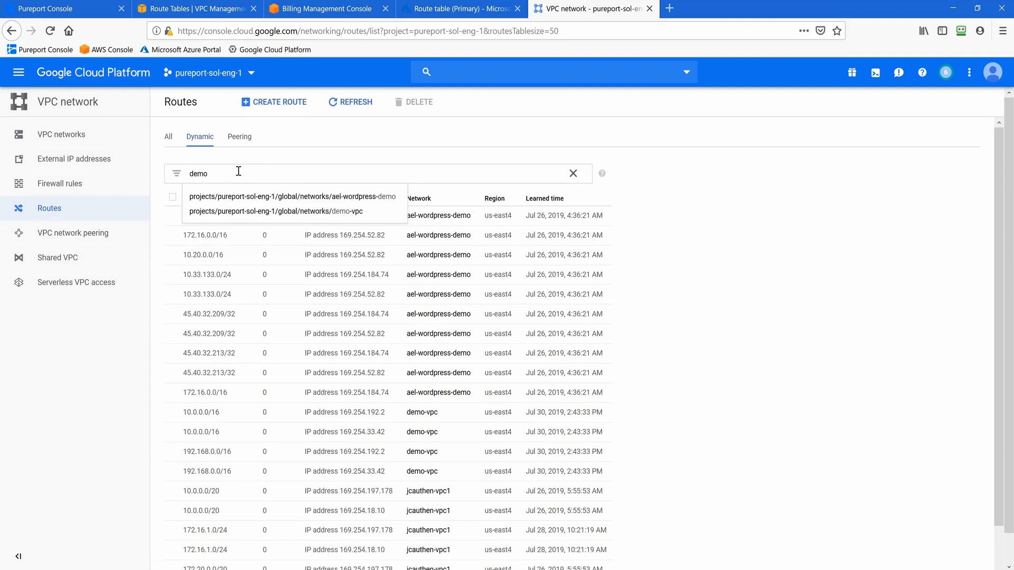
pyautogui.write('-')
pyautogui.write('vpn')
pyautogui.write('c')
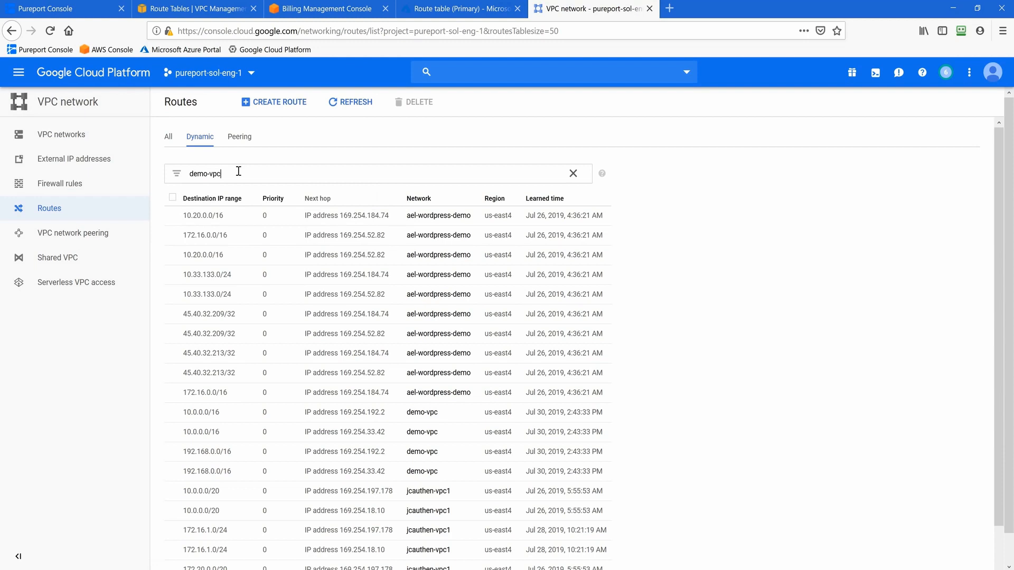
pyautogui.press('Return')
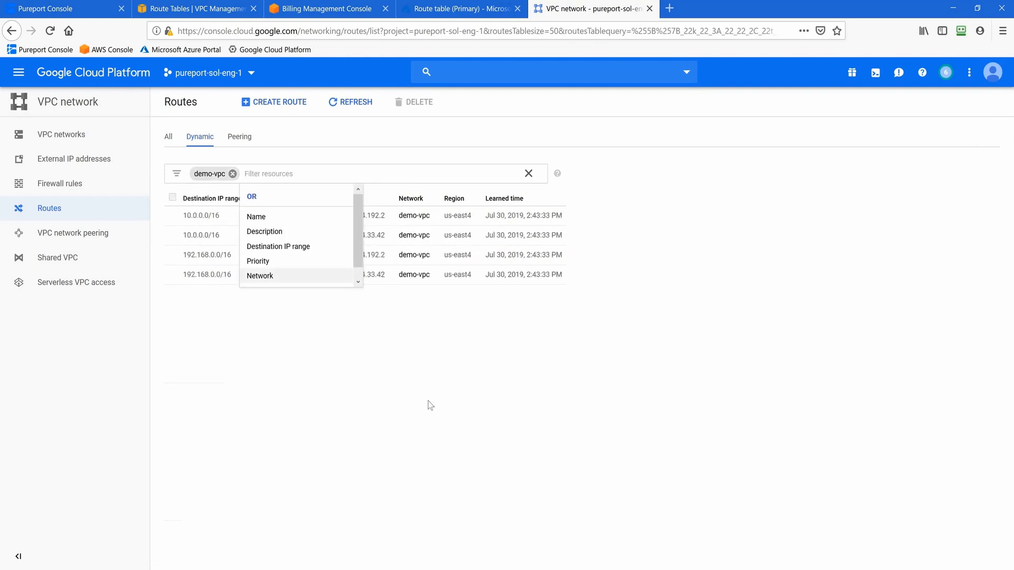
pyautogui.click(472, 378)
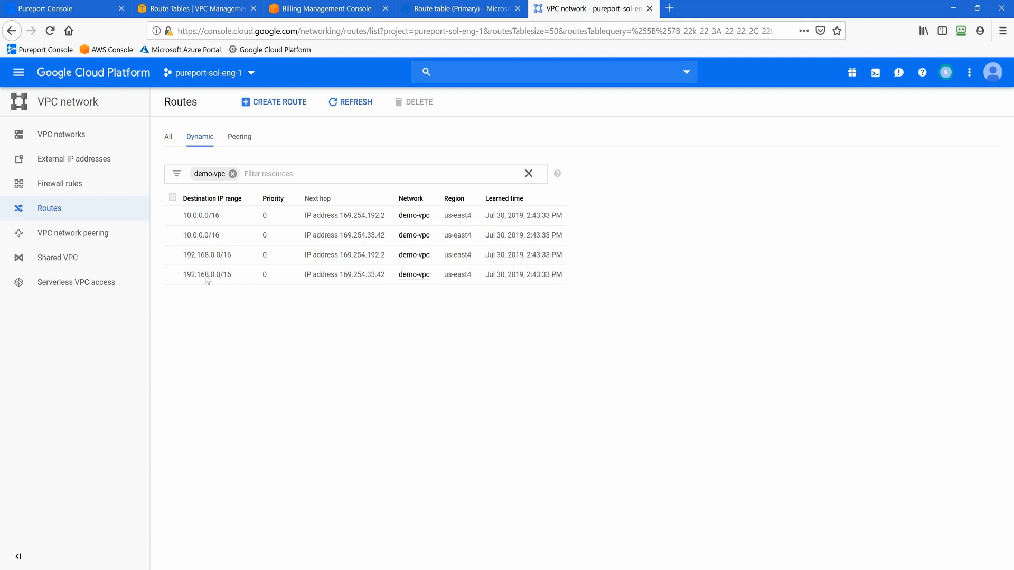
# Switch to Microsoft Azure to recheck the demo-expressroute route table, and switch to AWS to refresh the Demo VPC - US East route table
pyautogui.click(462, 6)
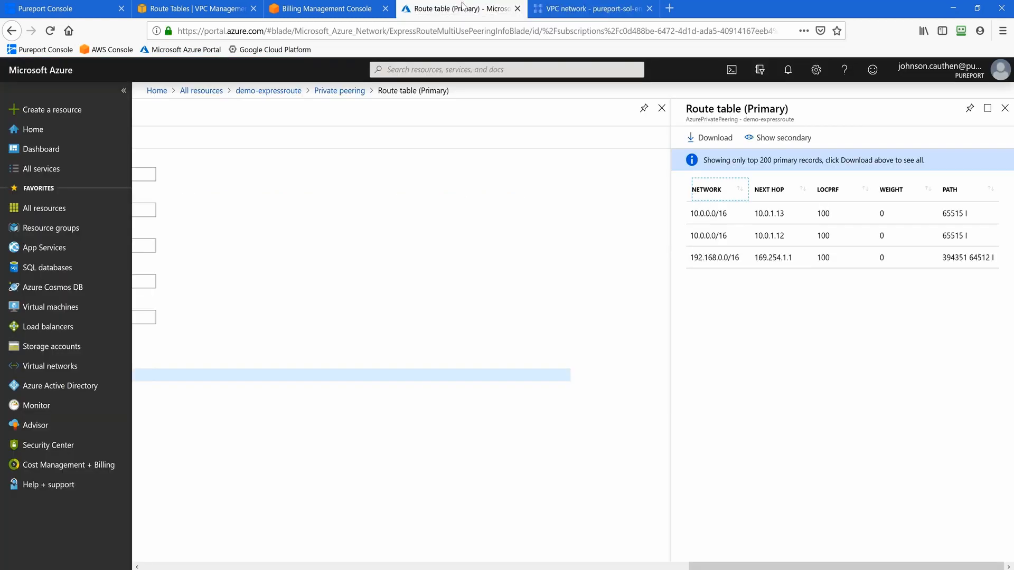
pyautogui.click(801, 137)
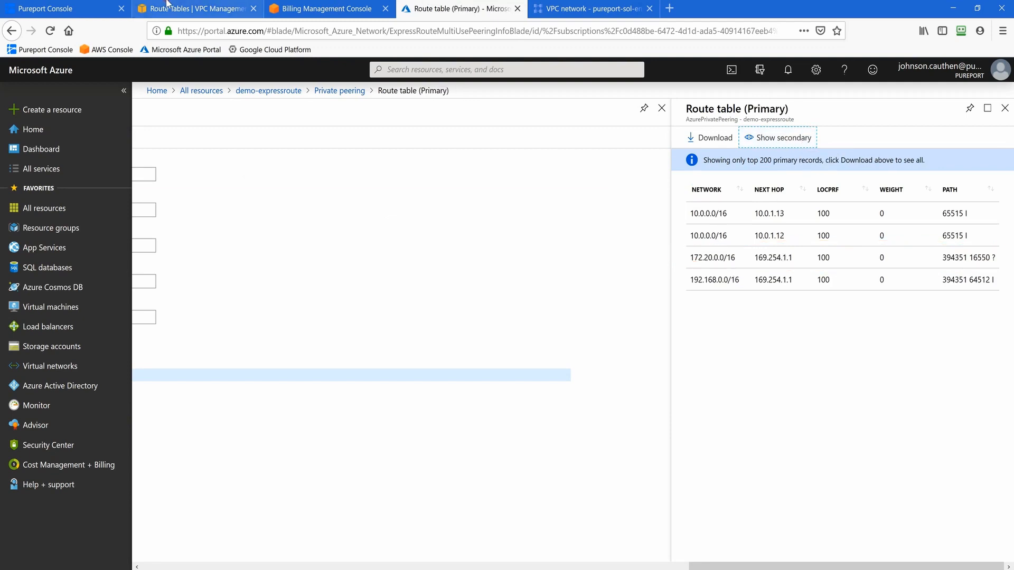
pyautogui.click(168, 7)
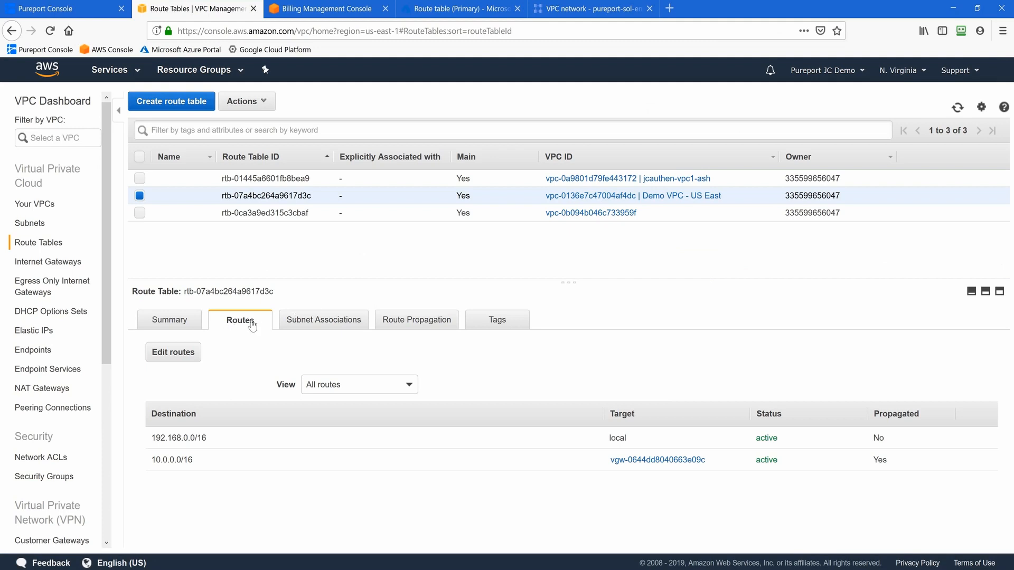
pyautogui.click(957, 109)
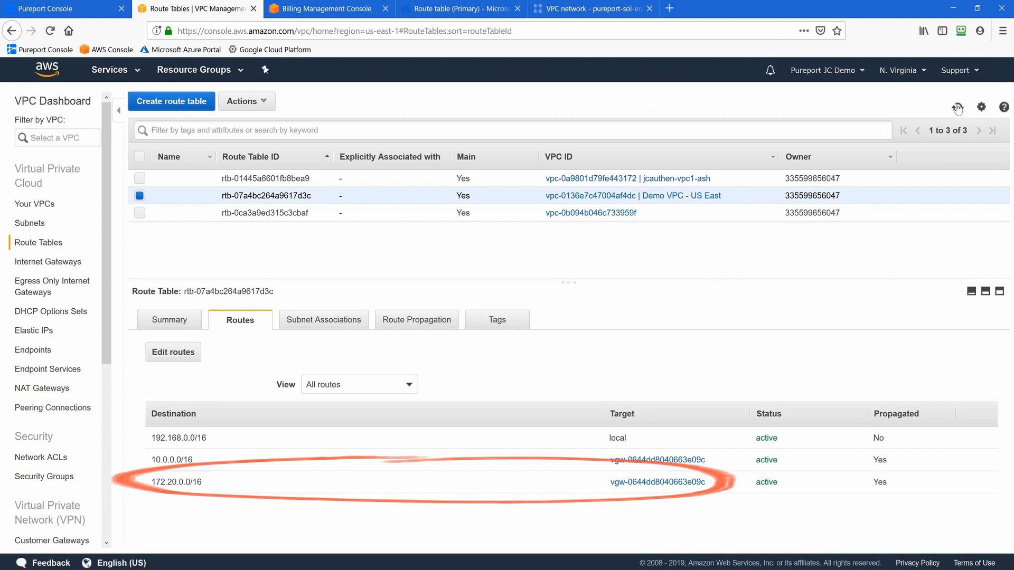
# Switch to Pureport Console and refresh the primary gateway's BGP routes for the Google (us-east4) connection
pyautogui.click(88, 8)
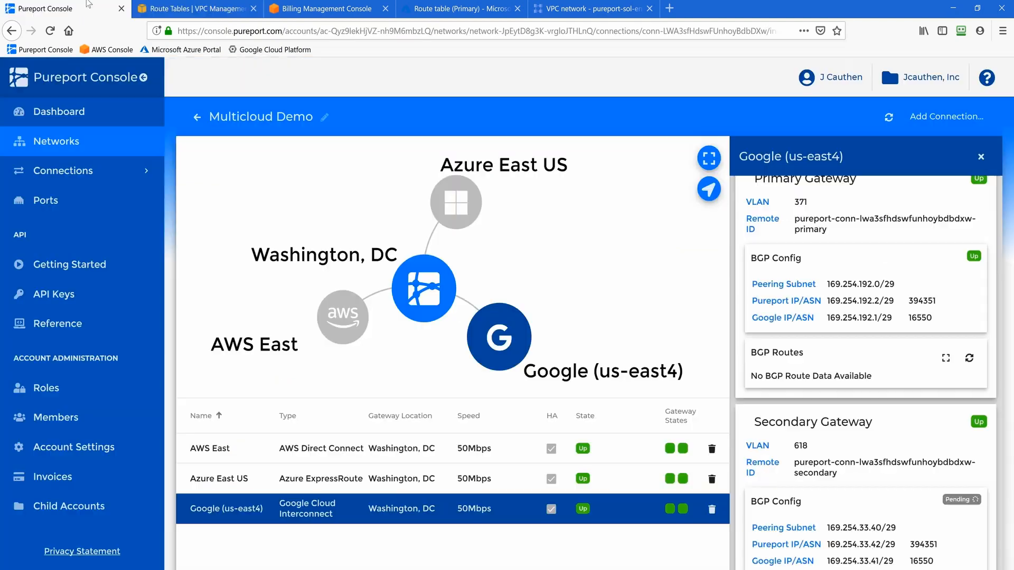
pyautogui.moveTo(998, 453); pyautogui.dragTo(998, 415)
pyautogui.click(969, 447)
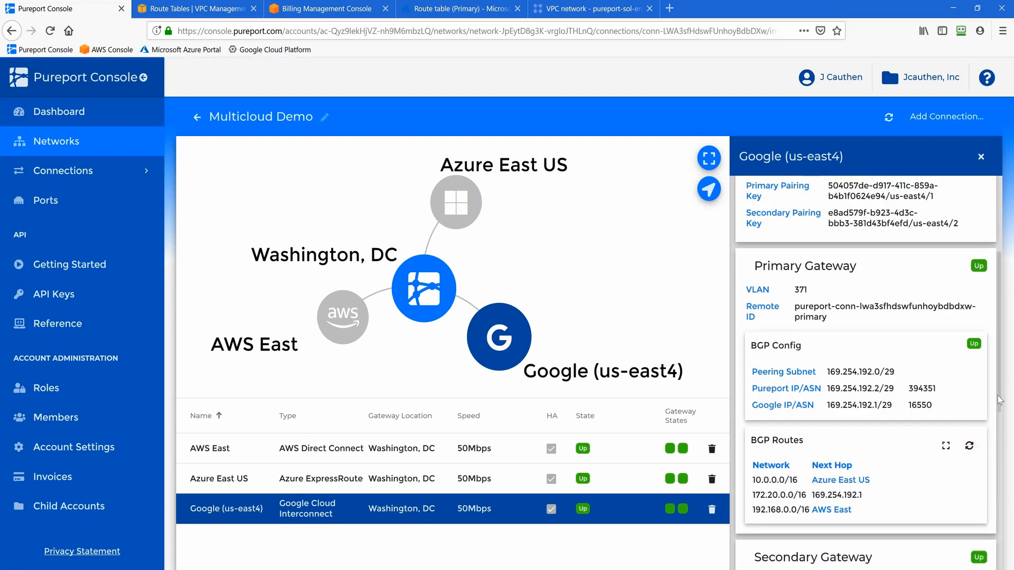